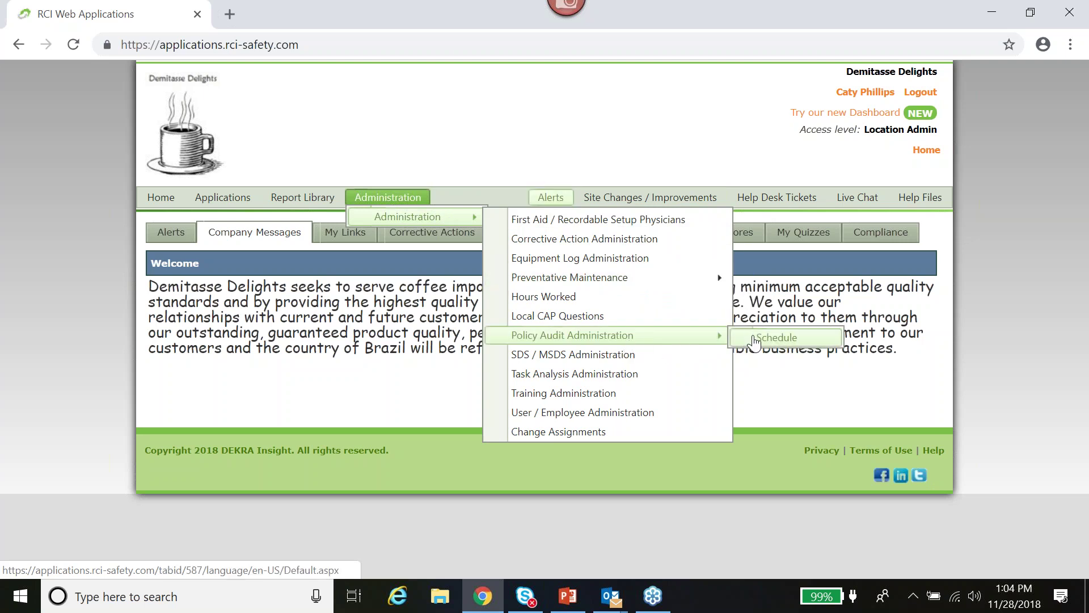
Open the Policy Audit Administration schedule page
mouse_move(678, 277)
mouse_move(406, 196)
mouse_move(388, 225)
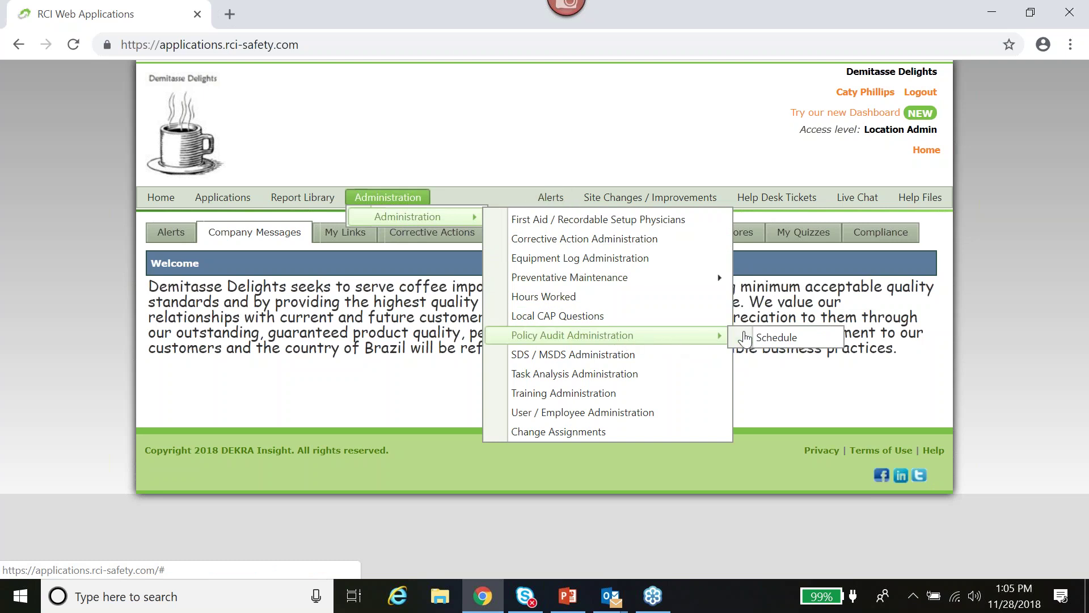
left_click(775, 338)
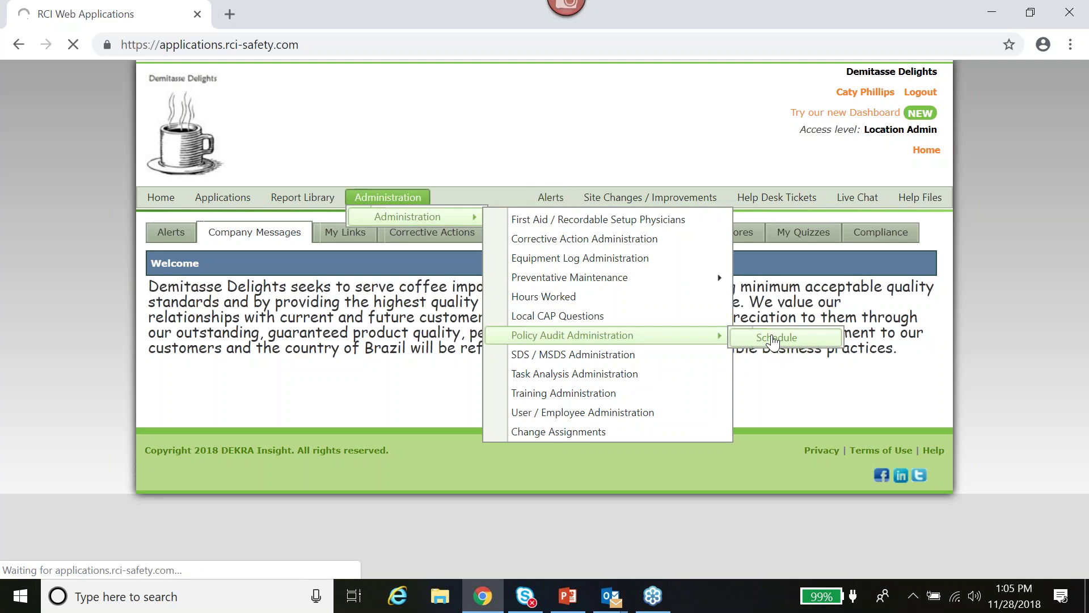
left_click(774, 338)
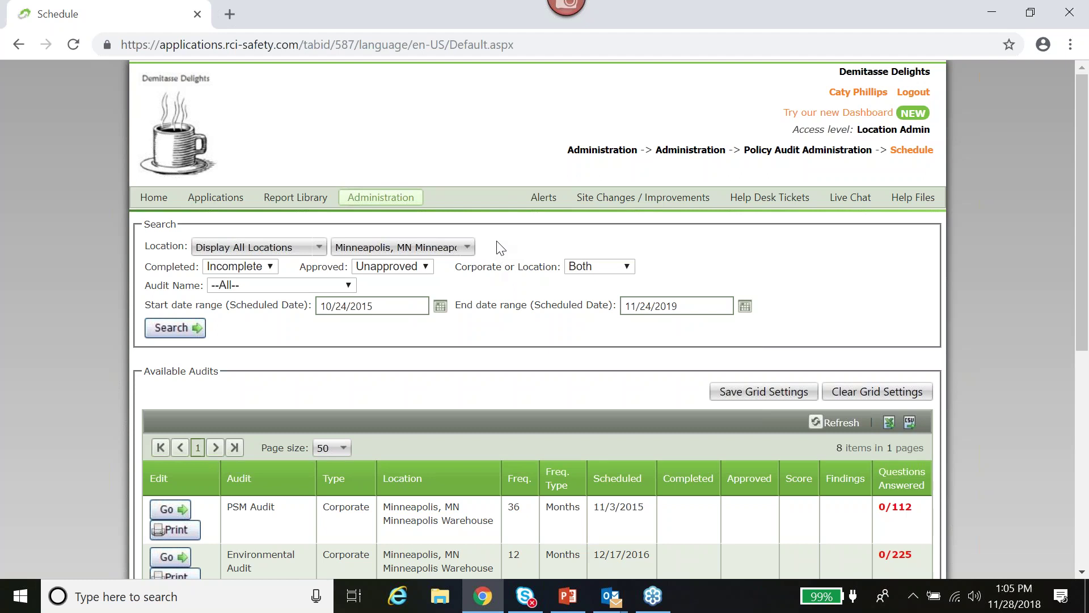
Set the audit search to the Galveston, TX Texas Warehouse, with Completed and Approved both set to All and Corporate or Location left at Both
left_click(464, 244)
left_click(443, 290)
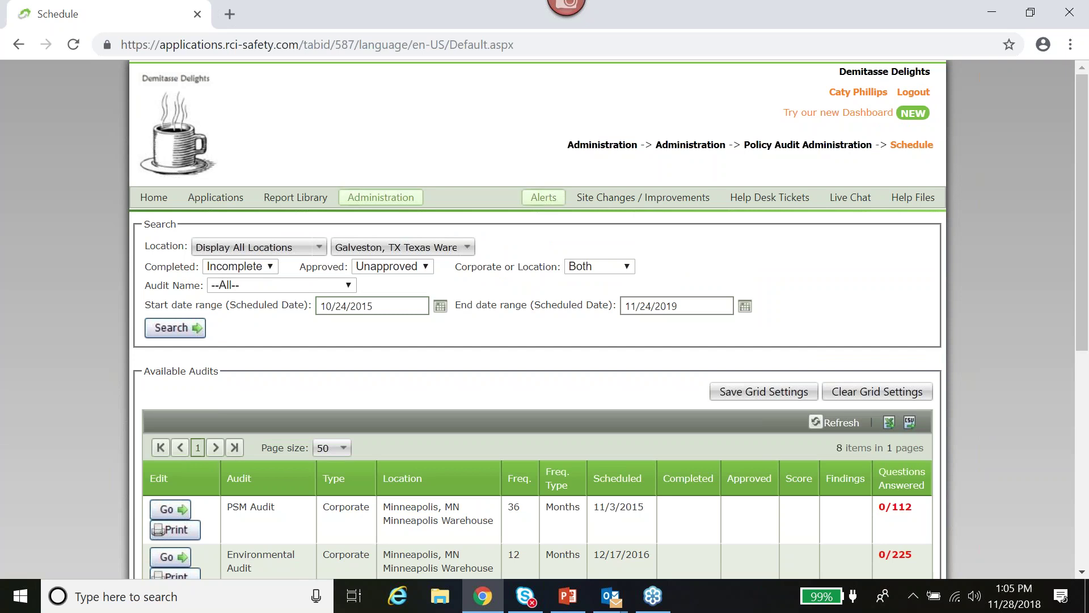
left_click(269, 267)
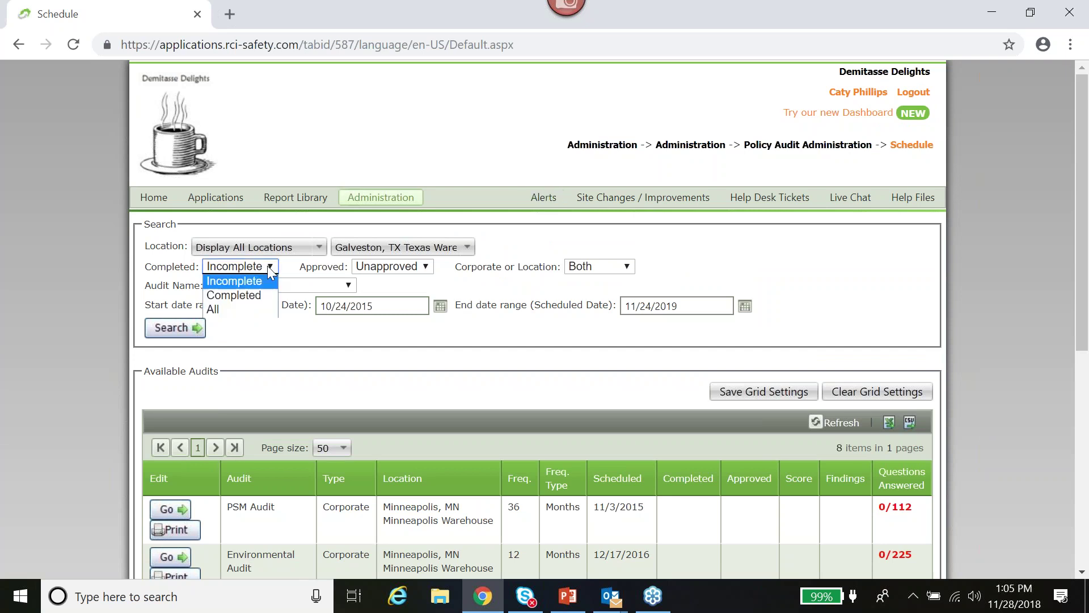
left_click(247, 308)
left_click(368, 268)
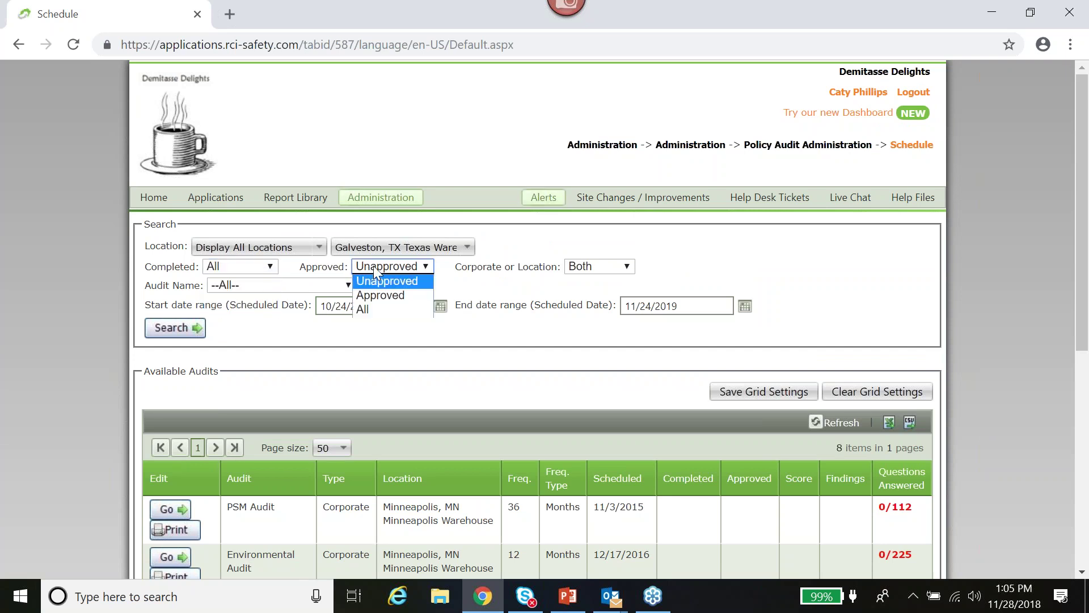
left_click(376, 310)
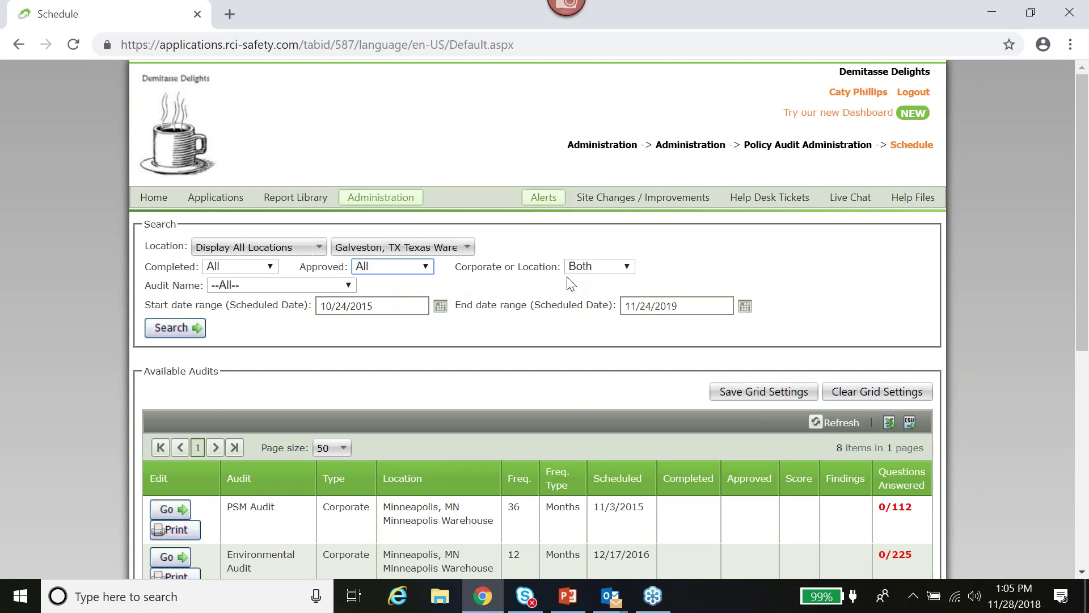
left_click(615, 271)
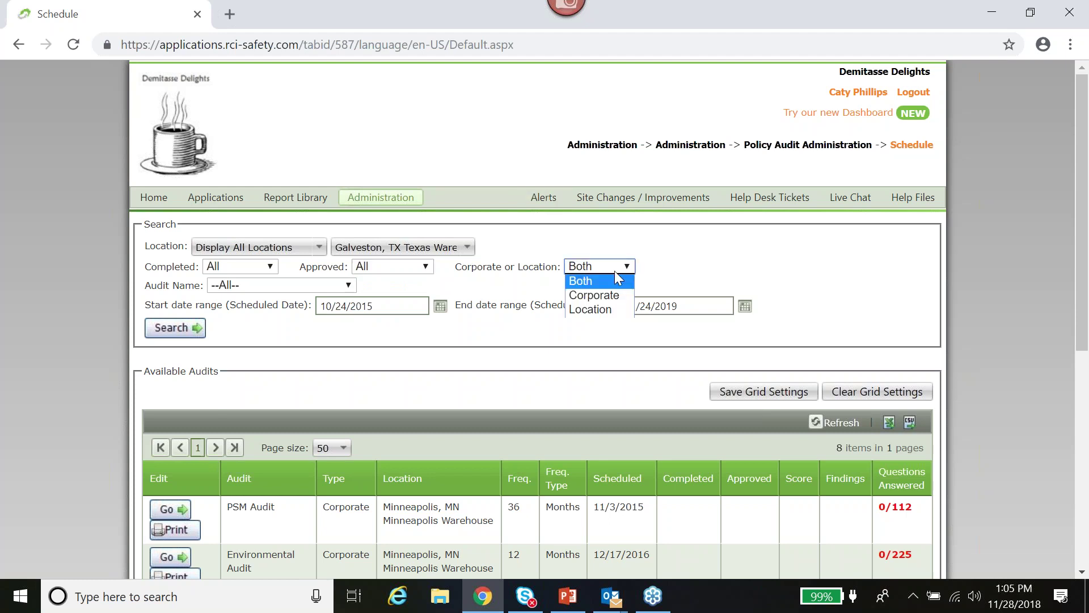
left_click(680, 271)
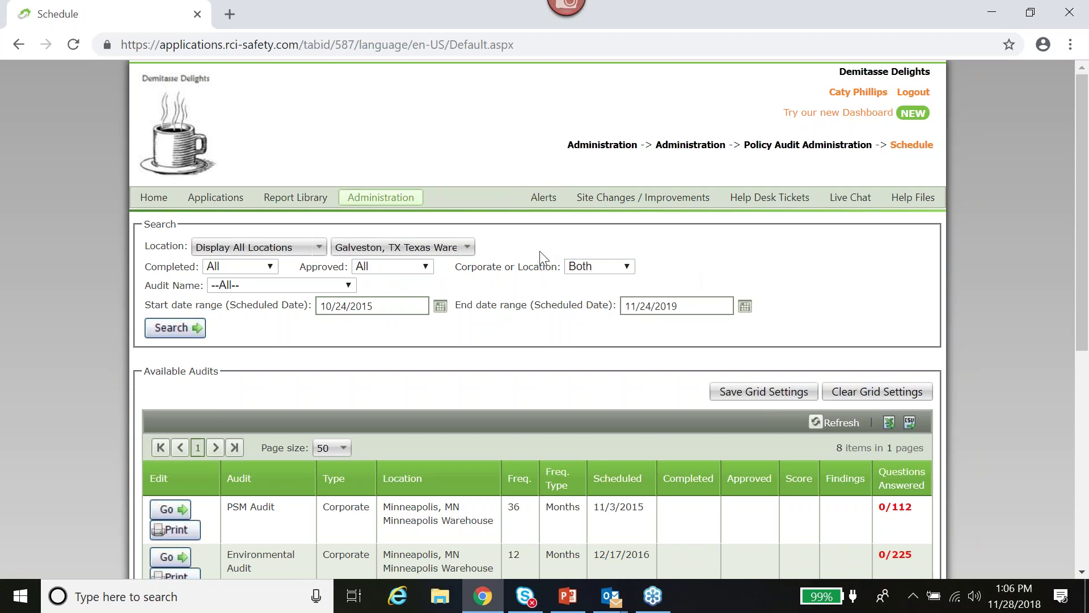
Search for audits named Pre-Operational Checklist and review the matching audits with their dates, scores and answered questions
left_click(351, 287)
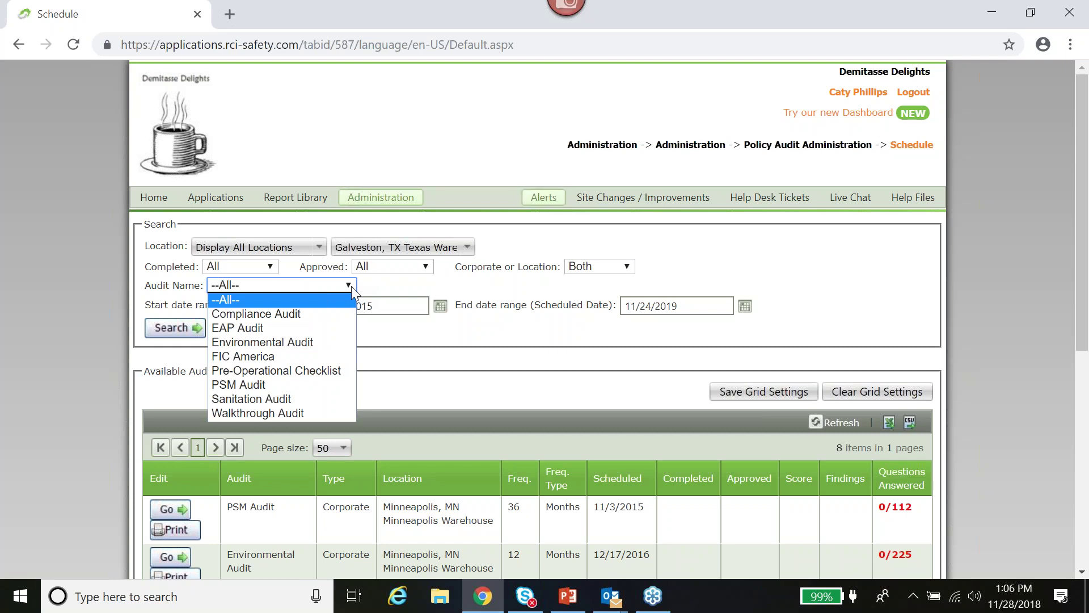
left_click(317, 371)
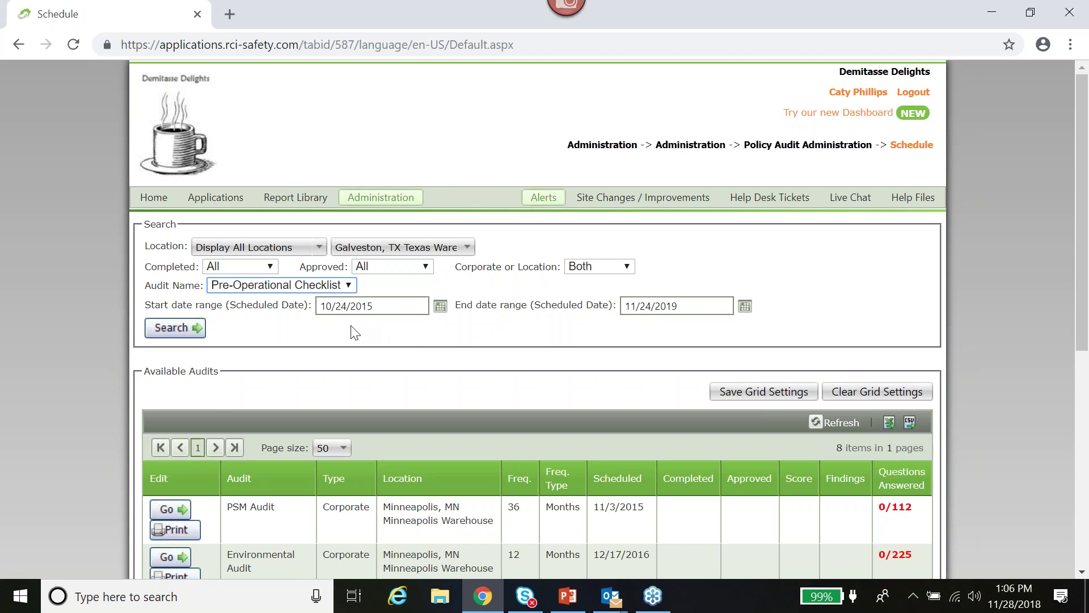
left_click(187, 330)
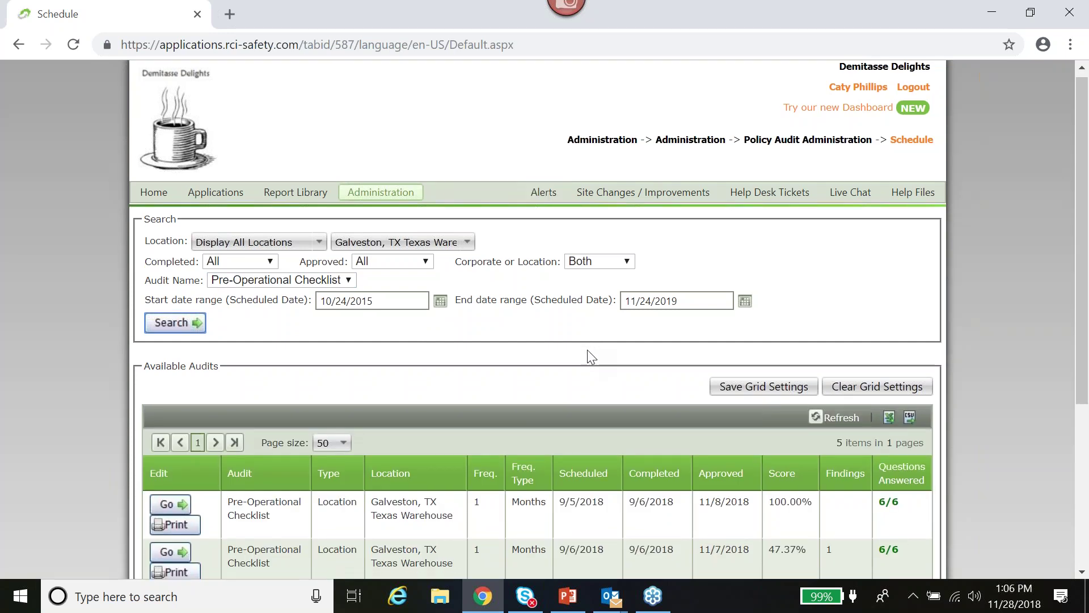
scroll(592, 356, "down", 5)
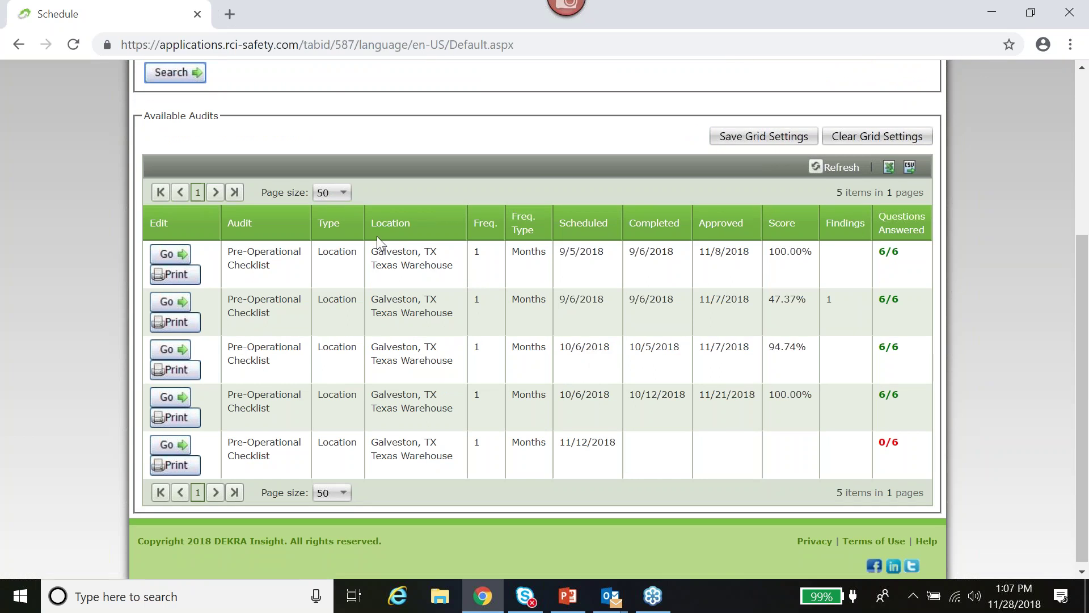
scroll(354, 291, "up", 3)
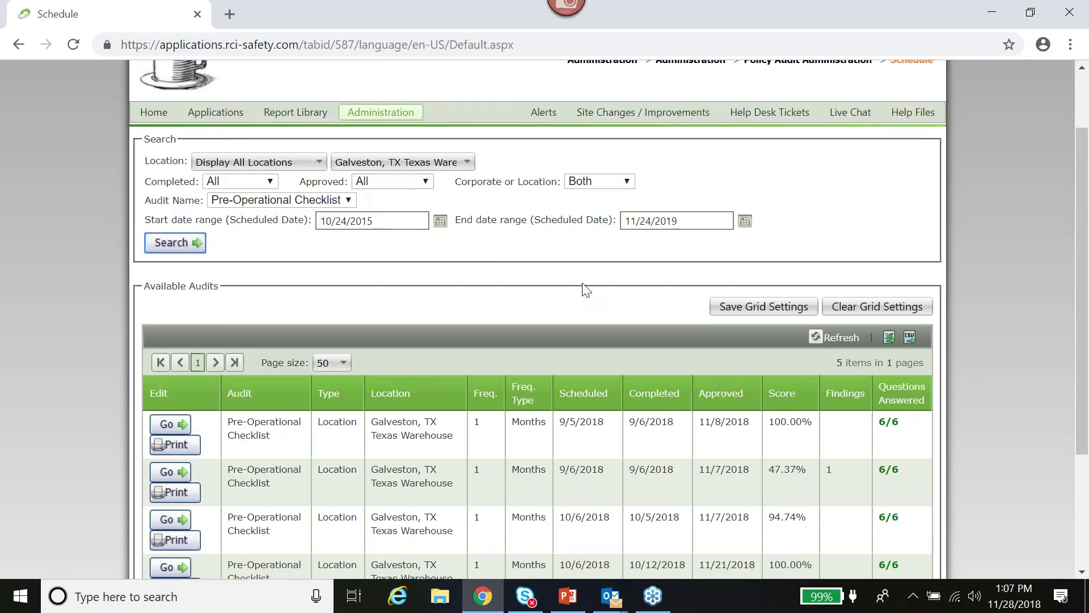
scroll(583, 287, "down", 2)
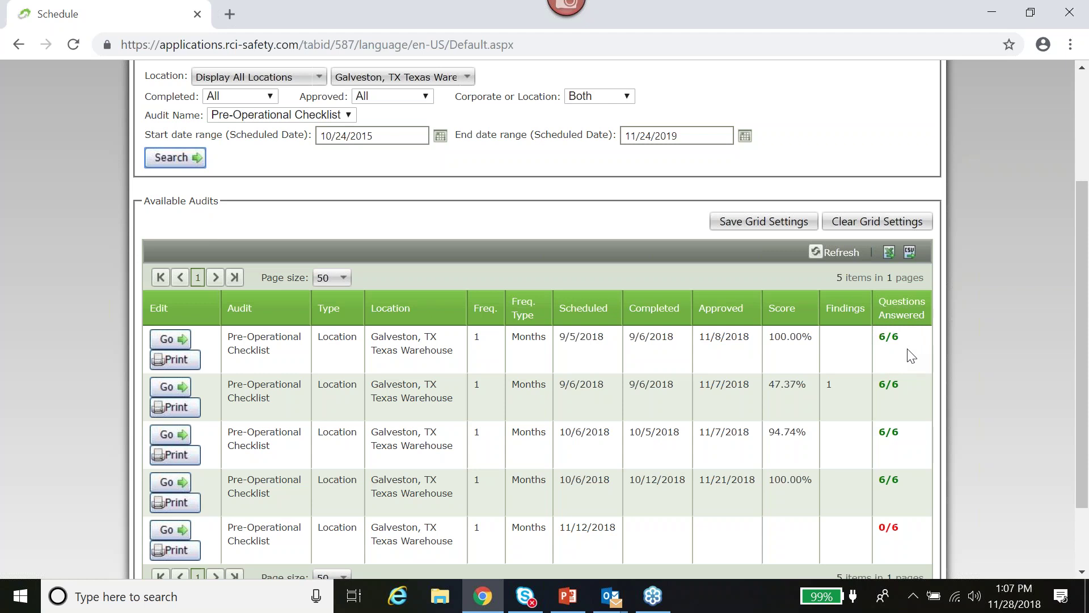
scroll(911, 356, "down", 2)
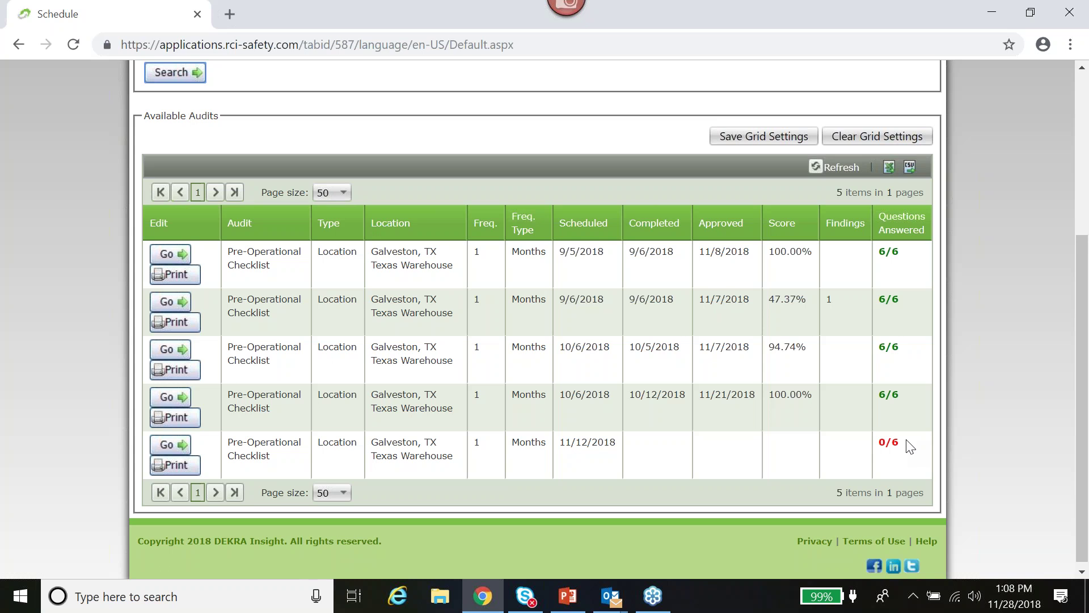
Switch to the PowerPoint presentation to view the slide on locked audits, and return to the audit schedule in Chrome
left_click(569, 596)
left_click(246, 458)
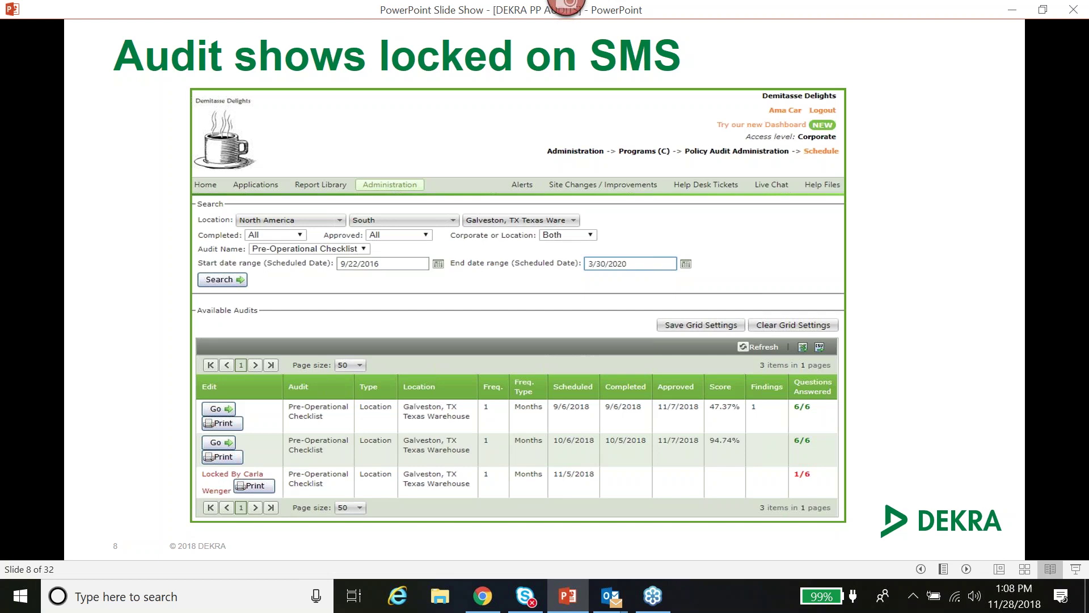
left_click(489, 601)
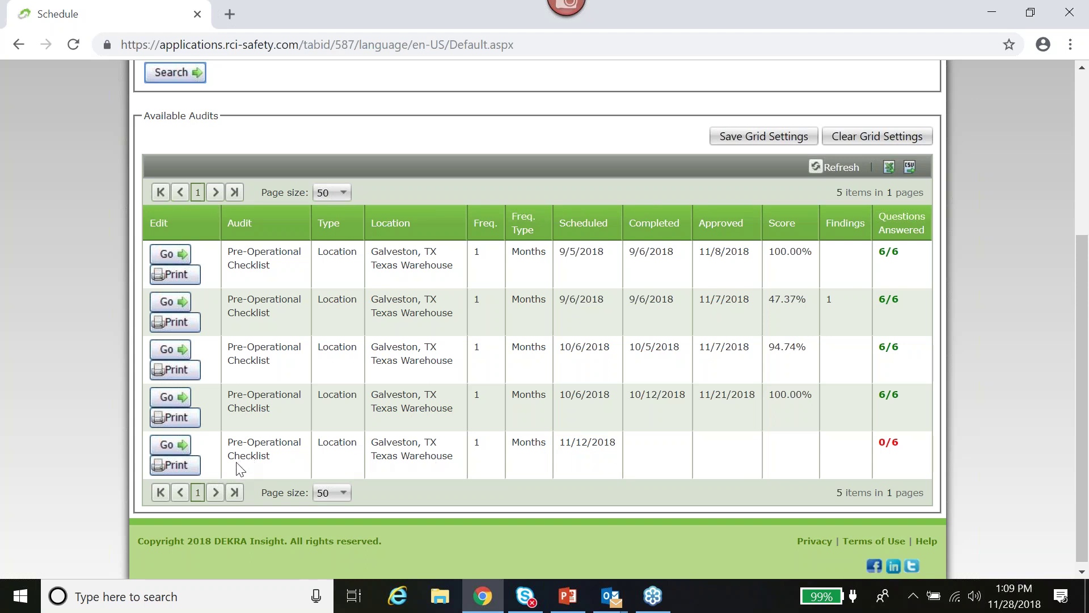
Open the printable version of the Pre-Operational Checklist audit scheduled for 11/12/2018 and read through its questions on both pages
left_click(182, 468)
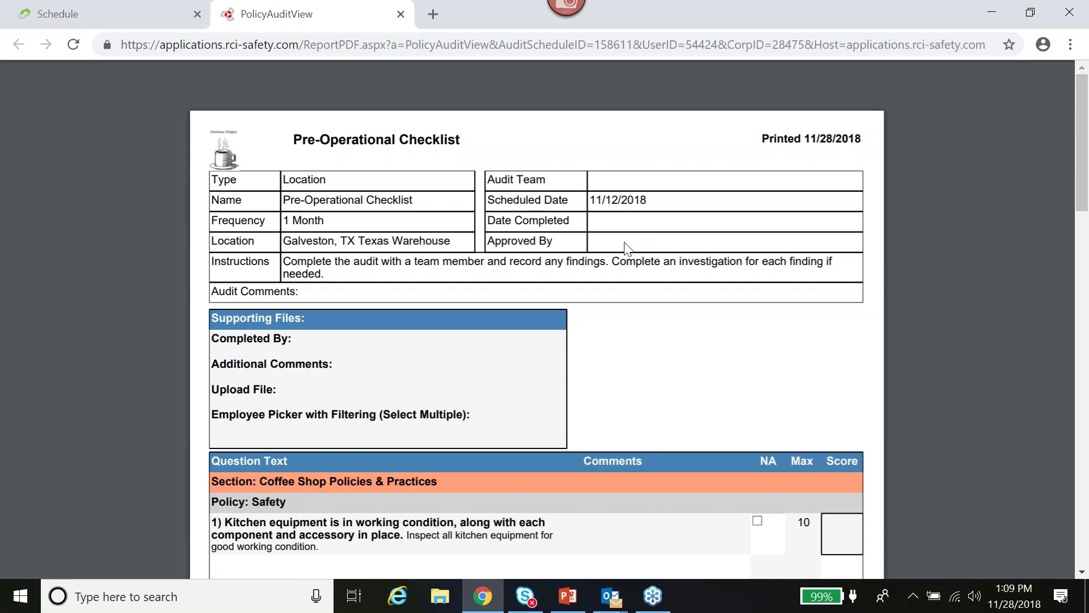
scroll(626, 248, "down", 3)
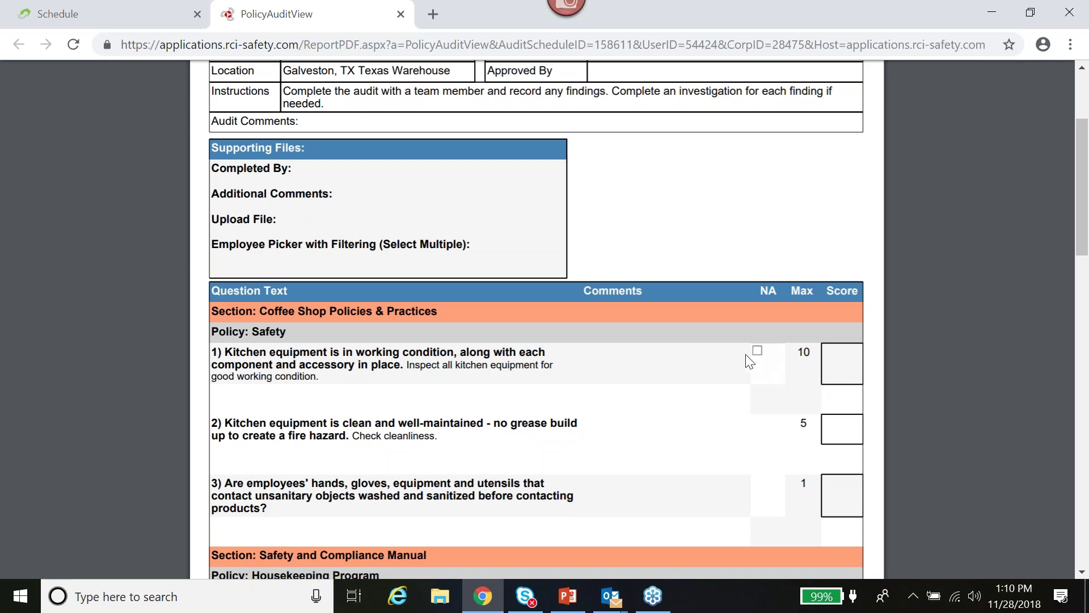
scroll(750, 361, "down", 5)
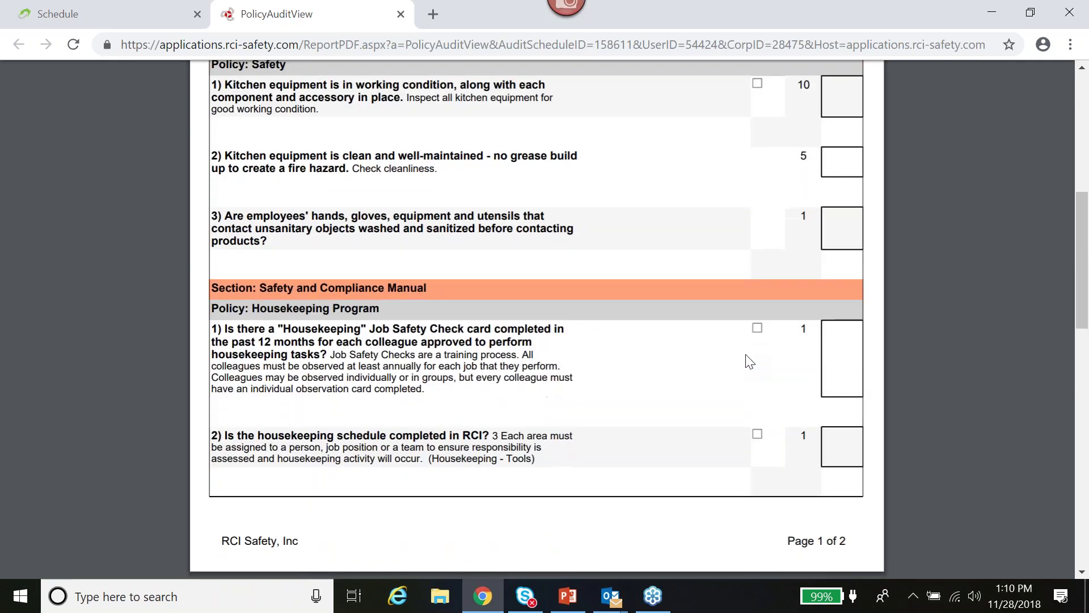
scroll(750, 361, "down", 6)
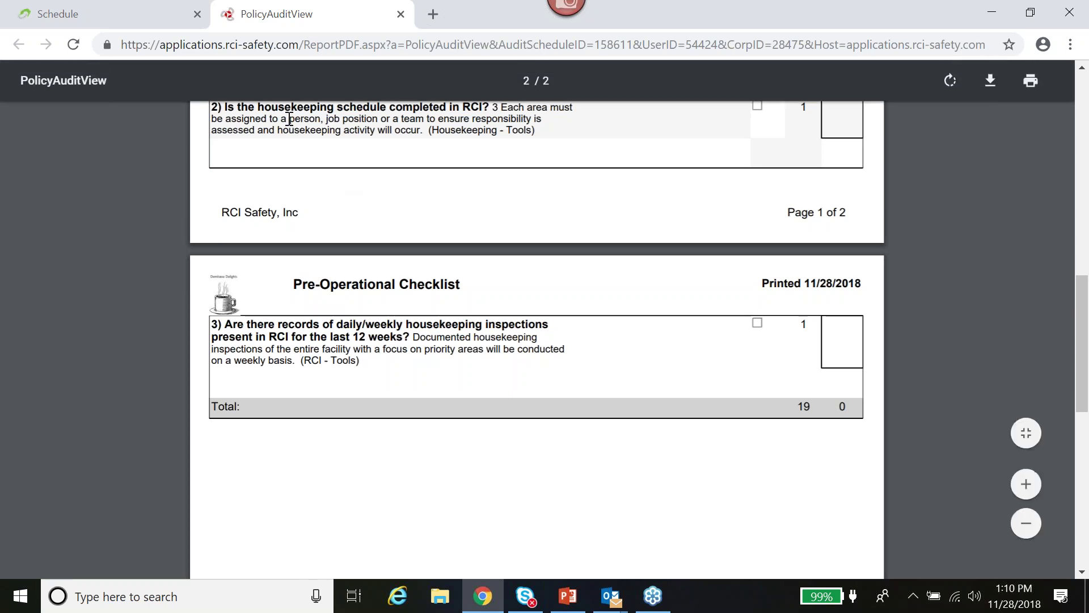
From the Schedule page, open the 11/12/2018 Pre-Operational Checklist audit for editing and review its instructions
left_click(162, 15)
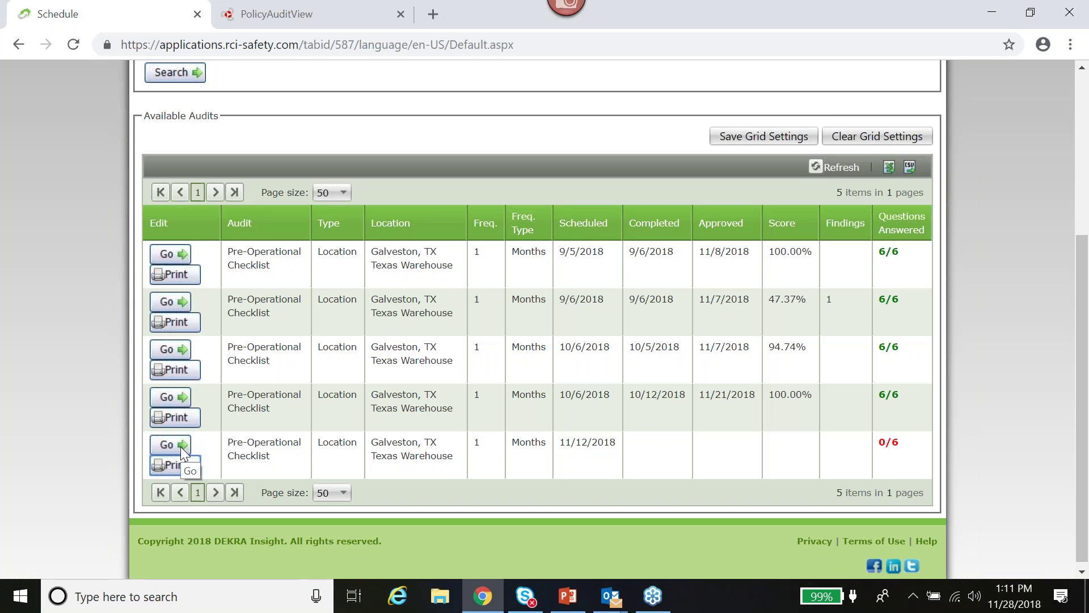
left_click(180, 446)
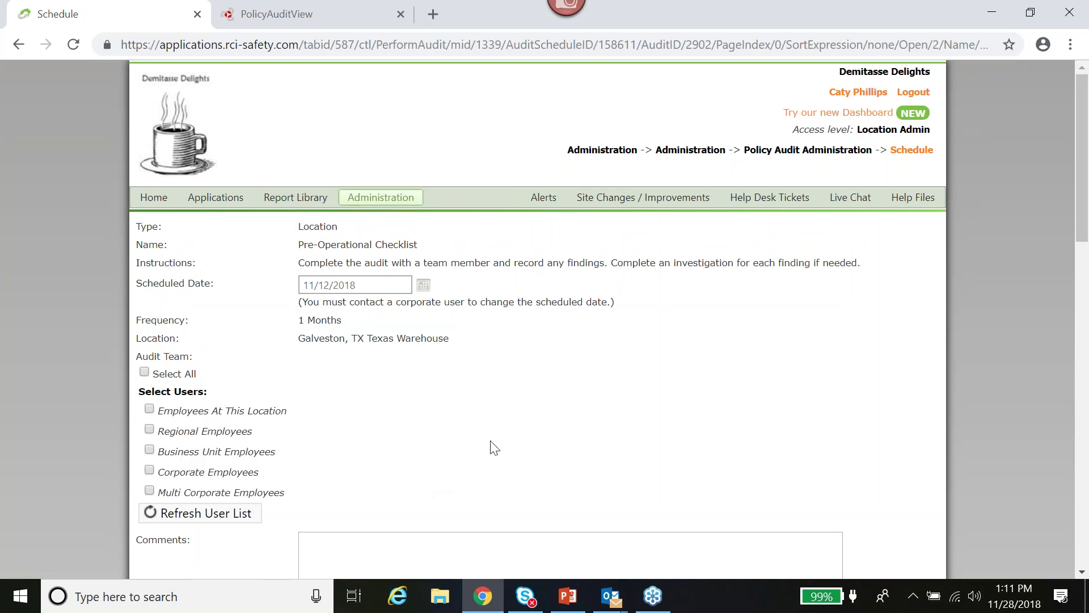
scroll(580, 423, "down", 1)
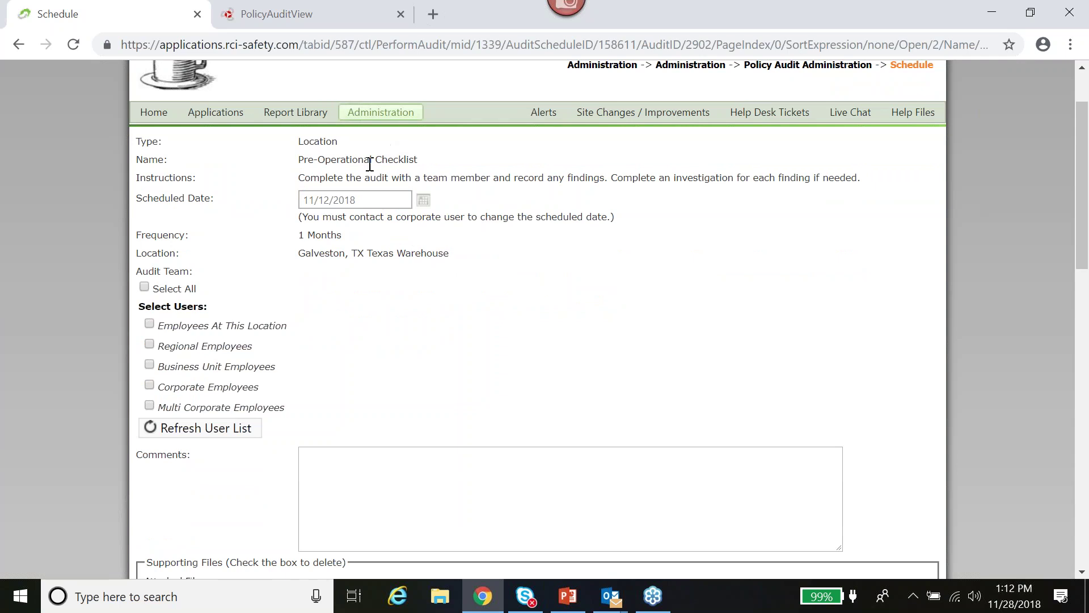
left_click_drag(294, 181, 867, 180)
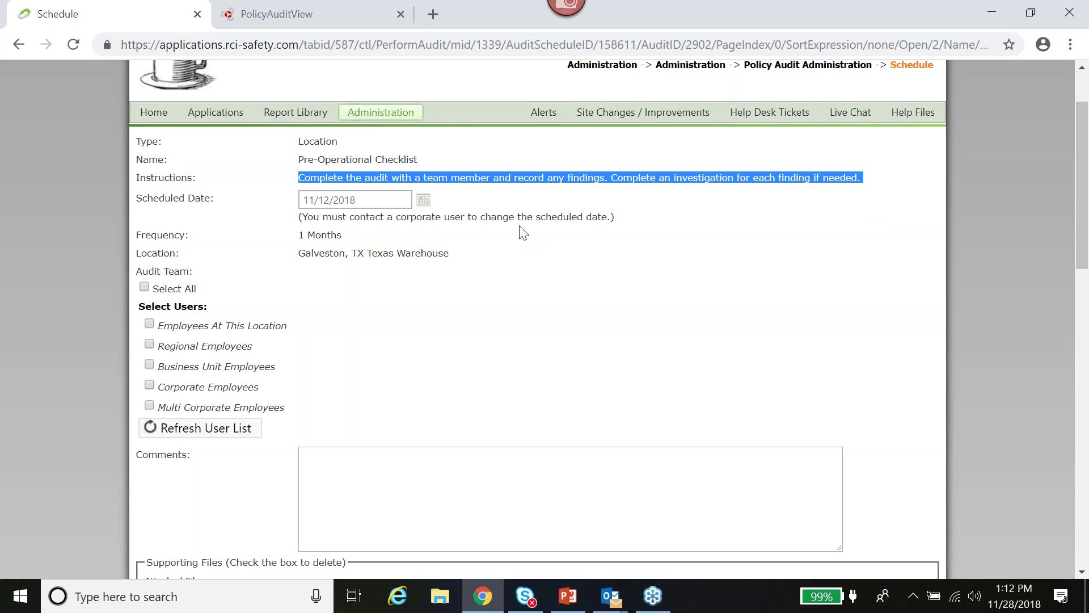
left_click(633, 210)
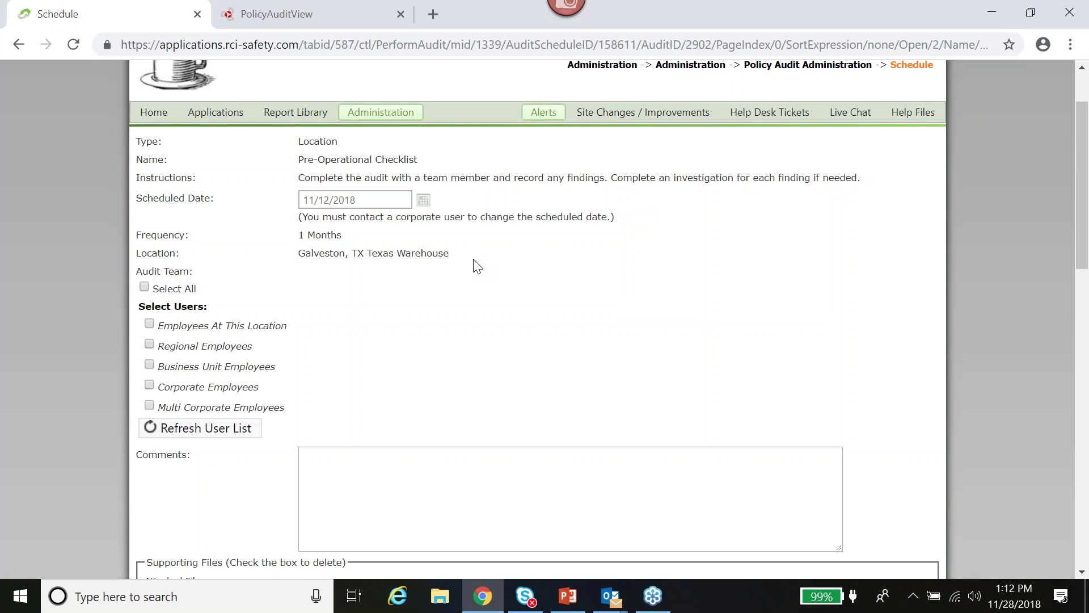
List the location, regional, business unit and corporate employees for the audit team and select two team members
scroll(501, 263, "down", 2)
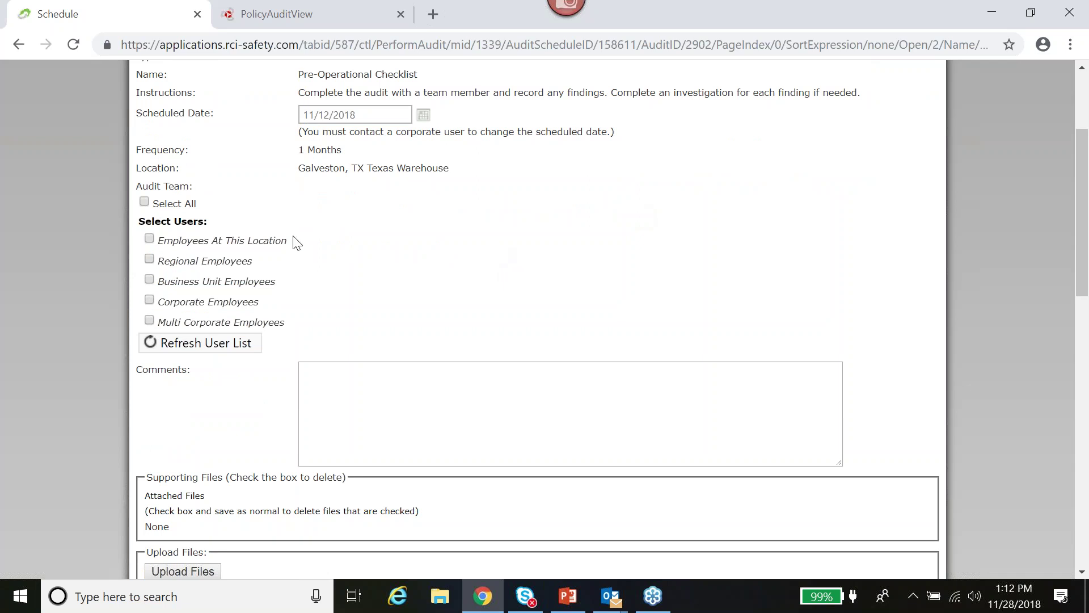
left_click(151, 242)
left_click(149, 260)
left_click(200, 343)
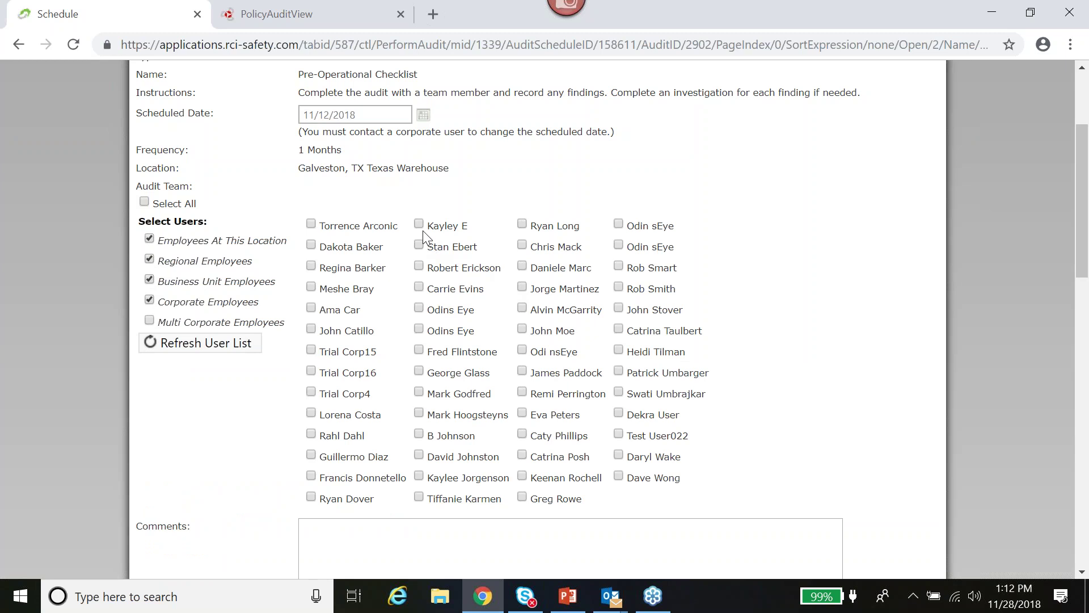
left_click(417, 247)
left_click(419, 286)
Enter the audit comment "completed audit as a group at the TX location"
scroll(758, 278, "down", 5)
left_click(658, 285)
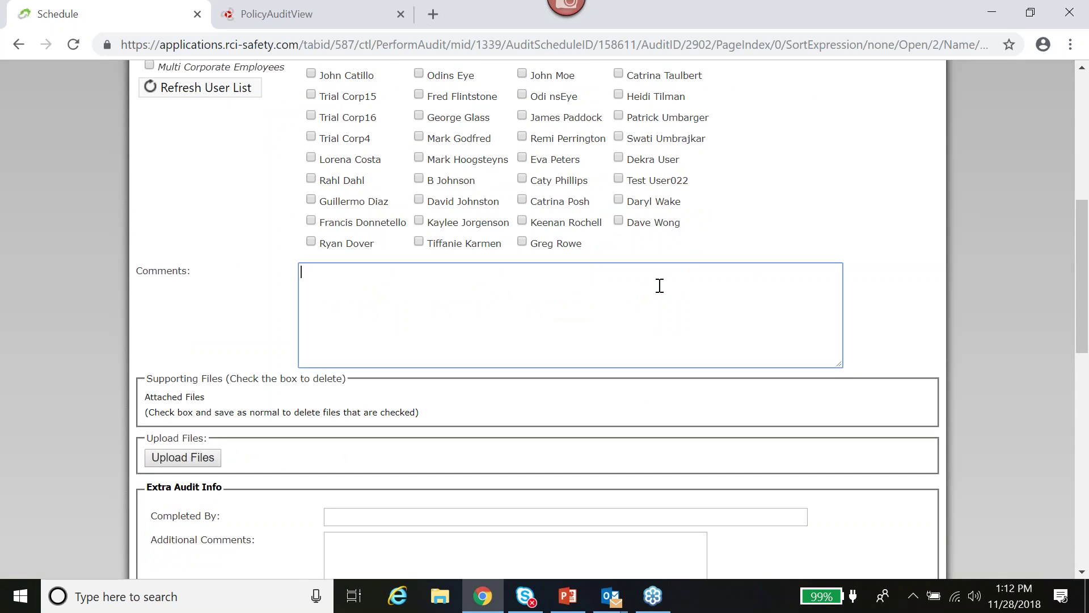
type("completed audit")
type("as a grop")
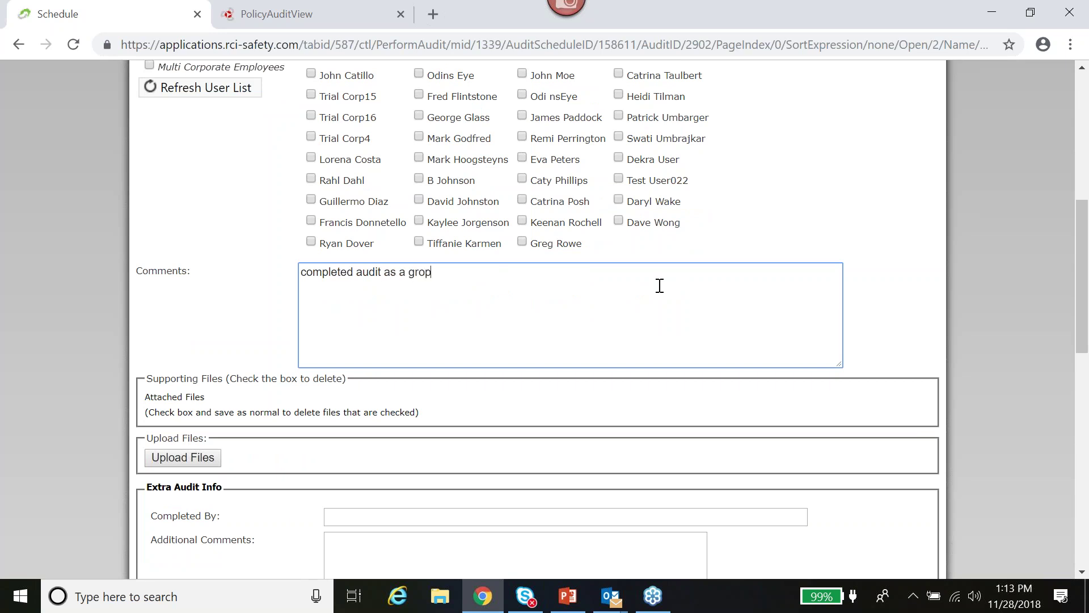
type("p at the TX lo")
key("BackSpace")
key("BackSpace")
type("location")
scroll(658, 284, "down", 3)
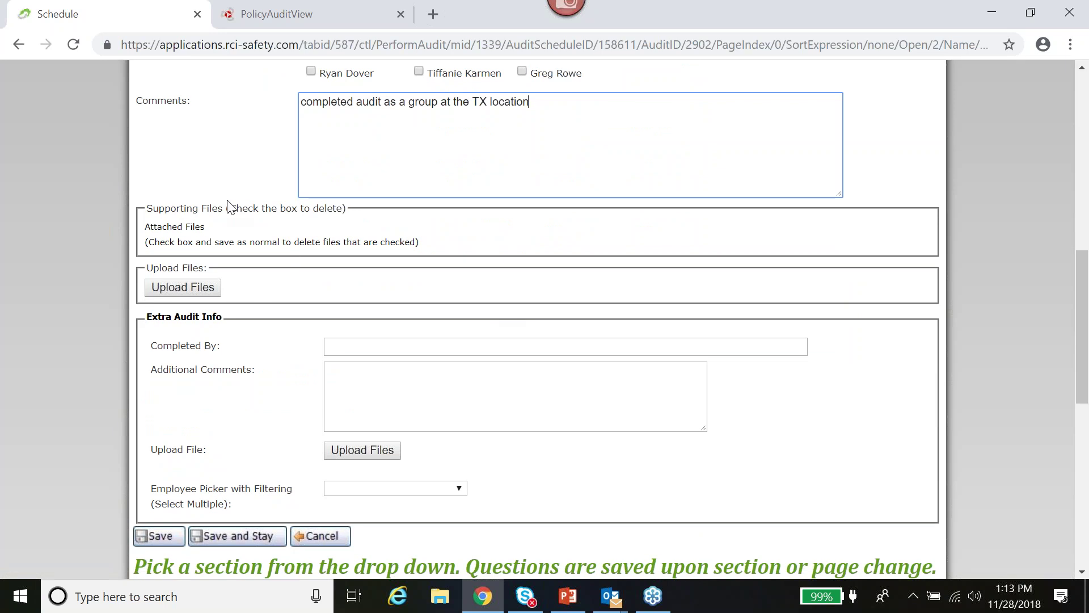
Upload the Supporting Files Word document from the Desktop to the audit's general supporting files
left_click(211, 292)
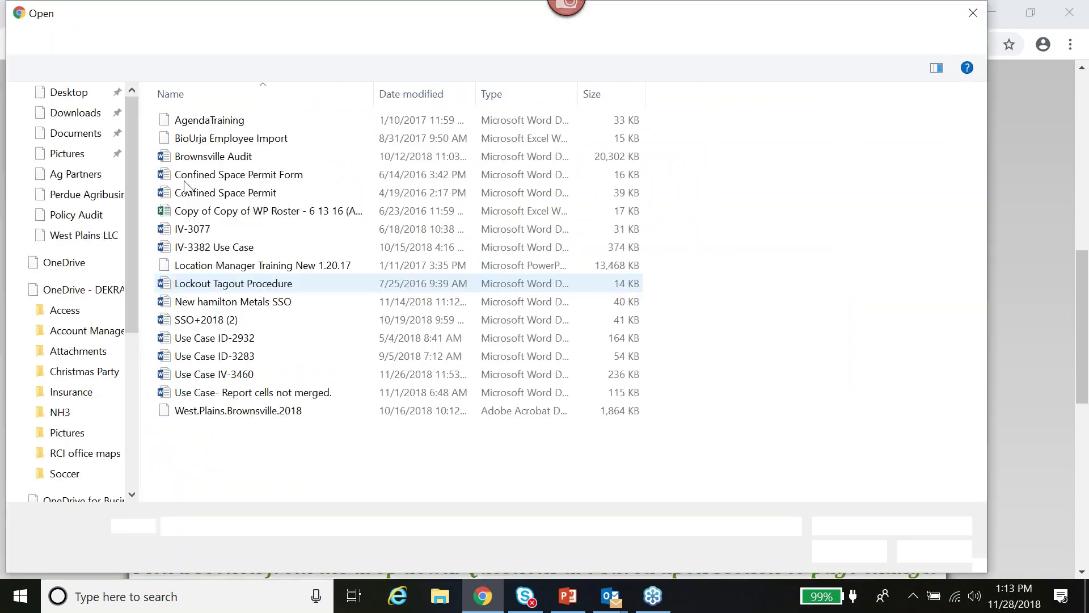
left_click(95, 130)
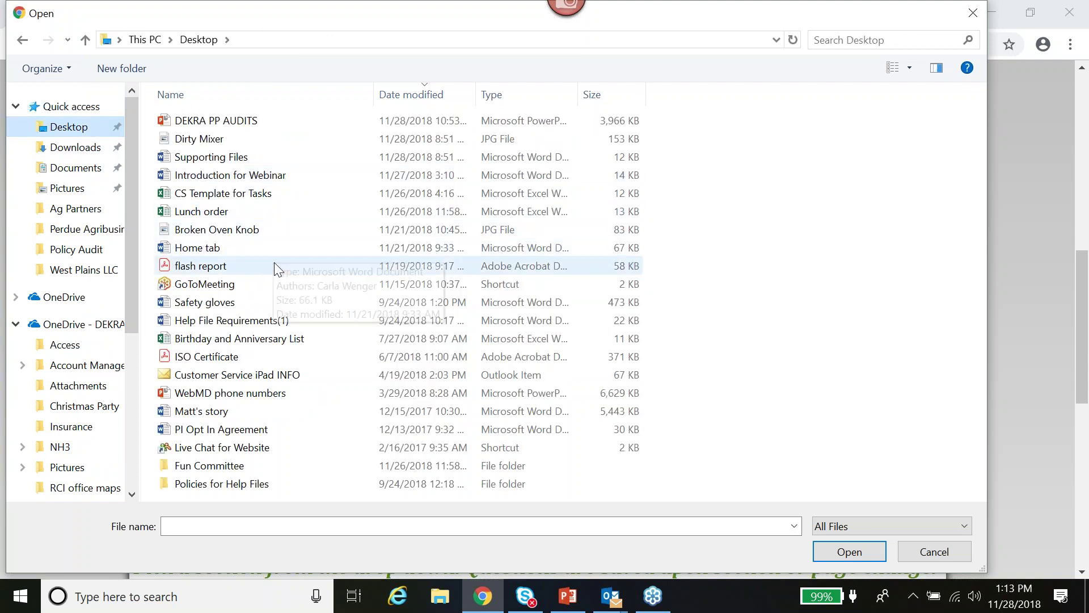
left_click(241, 159)
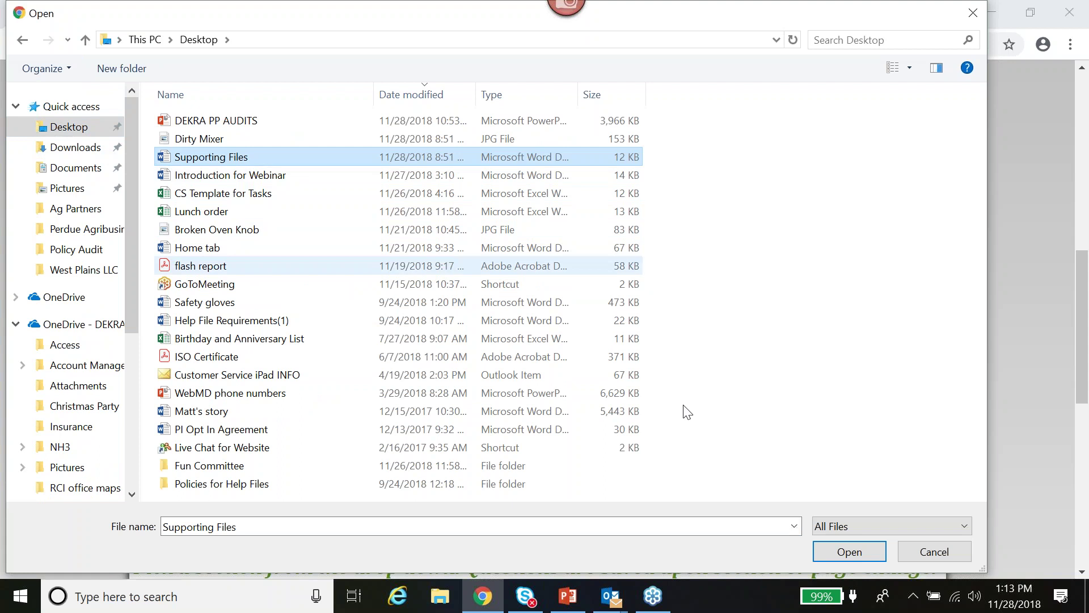
left_click(823, 550)
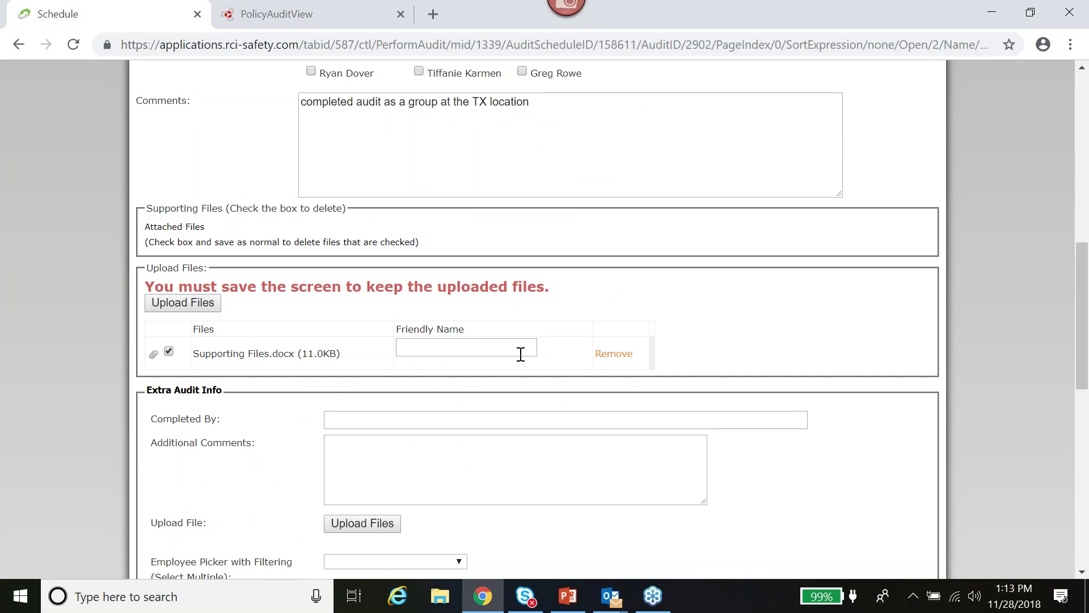
Enter the first names of the two people who completed the audit as Completed By in Extra Audit Info
scroll(519, 352, "down", 3)
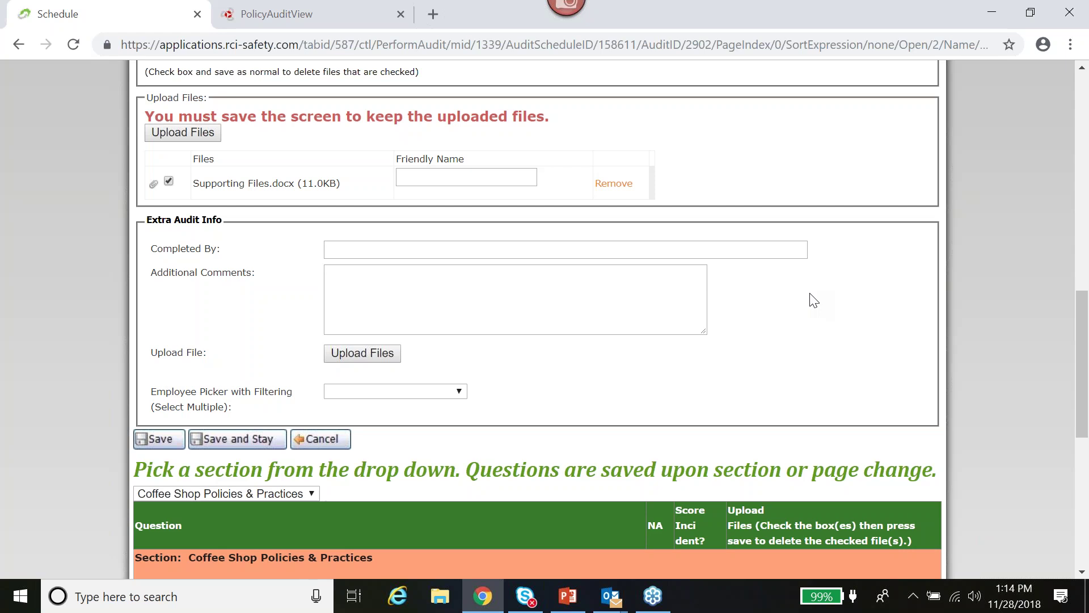
left_click(777, 257)
type("stan, cortney,")
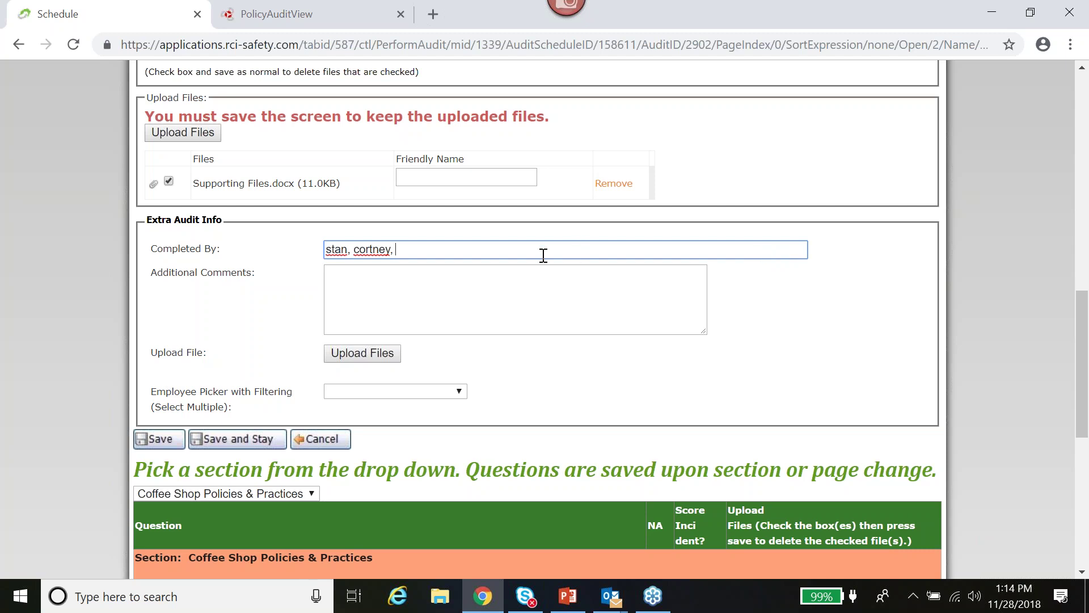
left_click(503, 280)
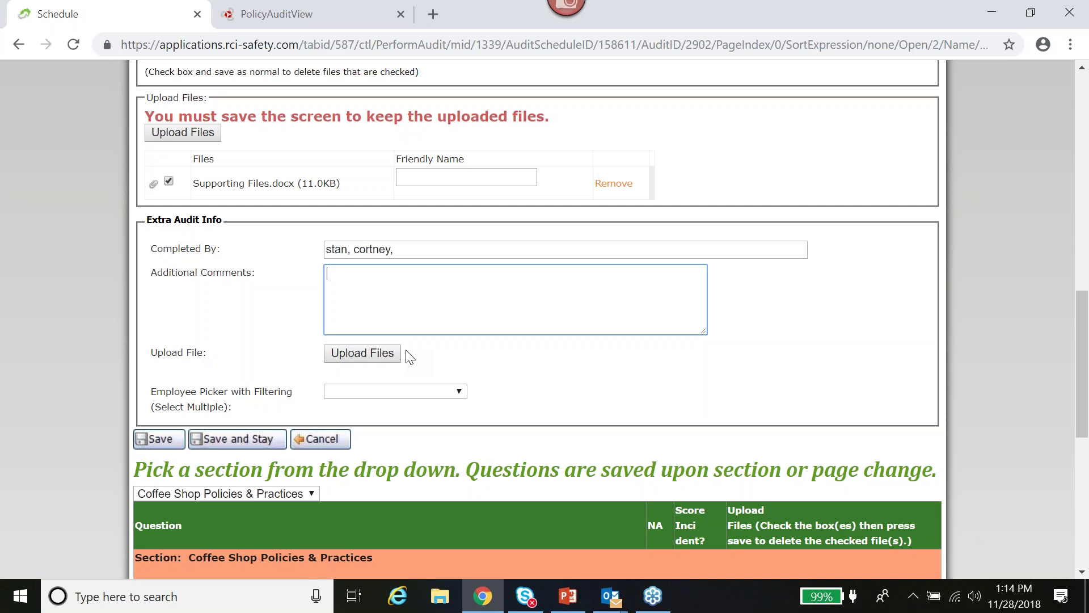
Review the Coffee Shop Policies & Practices questions and bring up the PowerPoint slide on forcing versus not forcing incidents
scroll(409, 357, "down", 5)
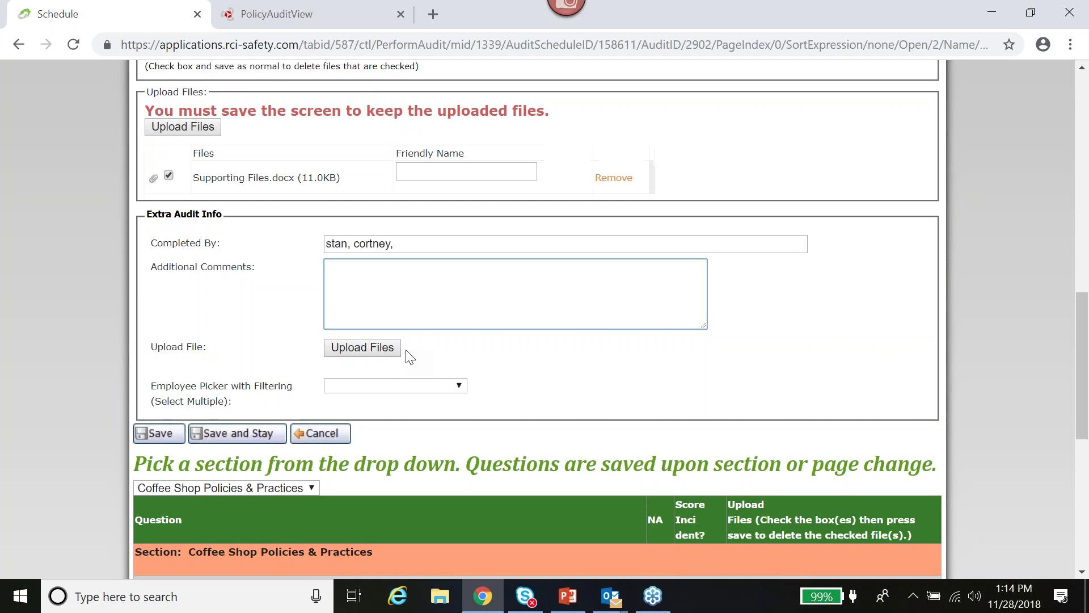
scroll(406, 350, "down", 2)
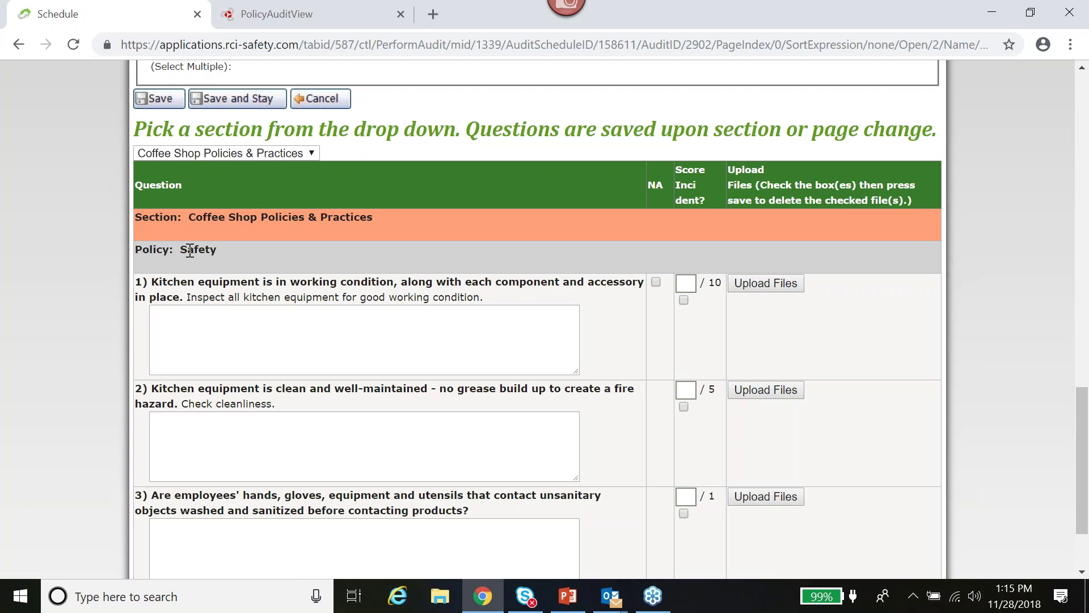
scroll(223, 260, "down", 2)
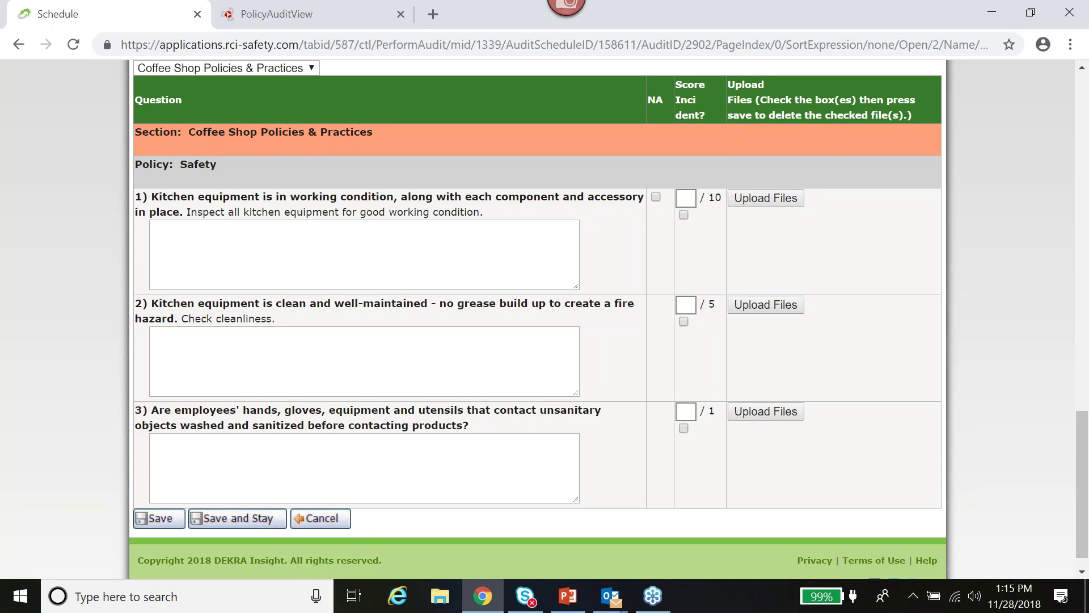
left_click(565, 596)
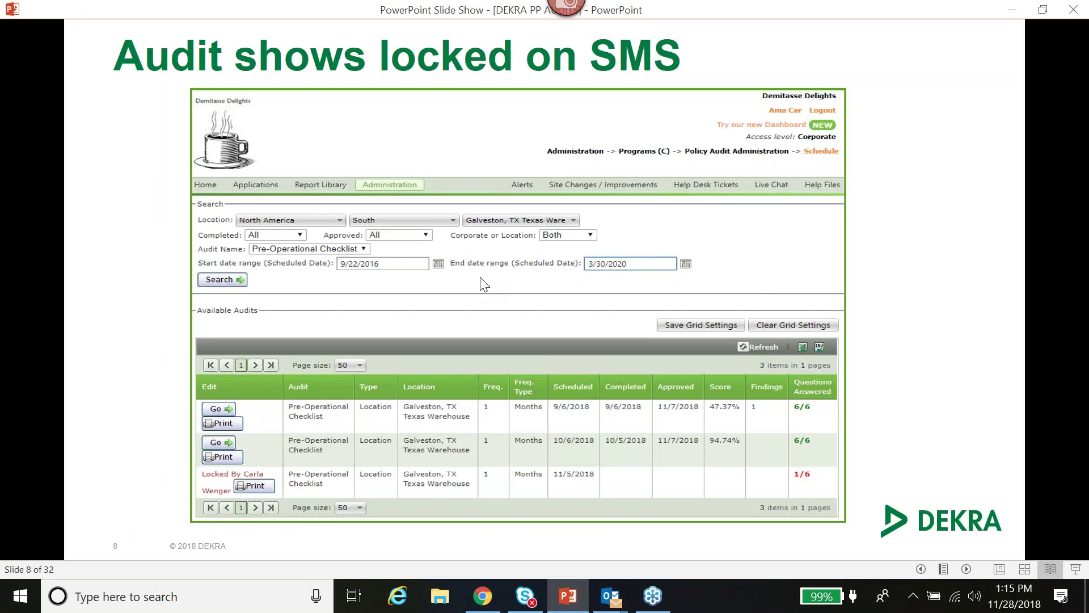
left_click(480, 278)
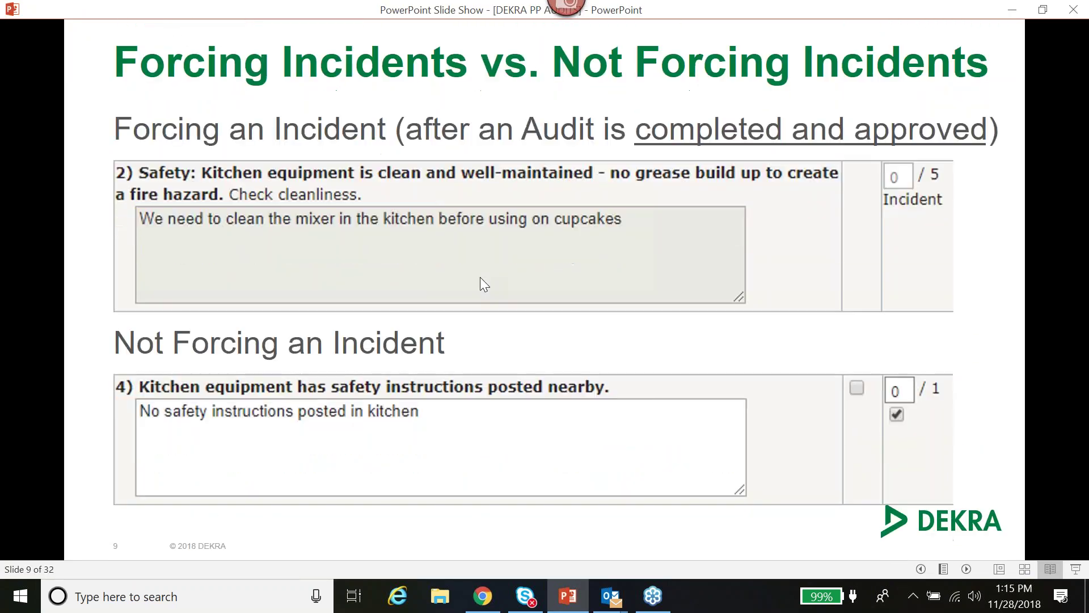
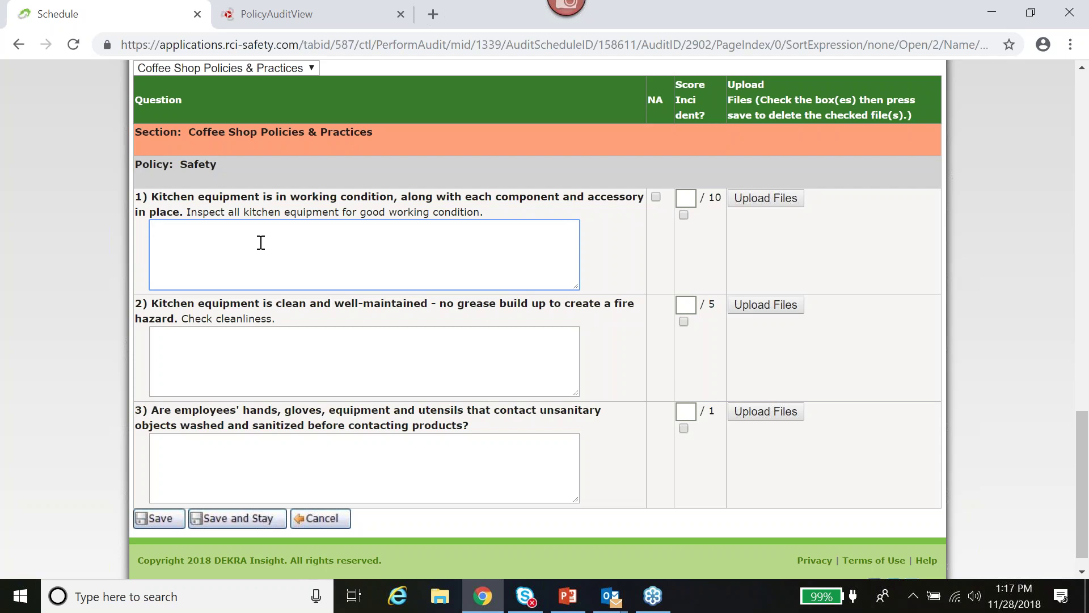
Answer question 1 on kitchen equipment condition with the comment "We noticed that the oven knob needs to be replaced" and score 0
type("We noticed that the oven knob needs to be replaced")
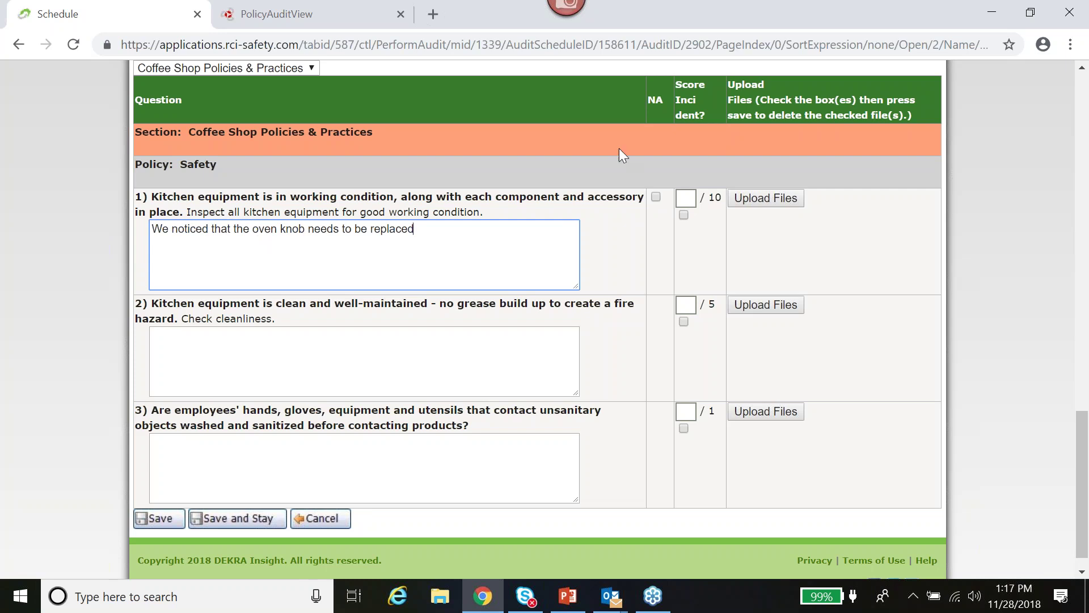
left_click(680, 197)
type("0")
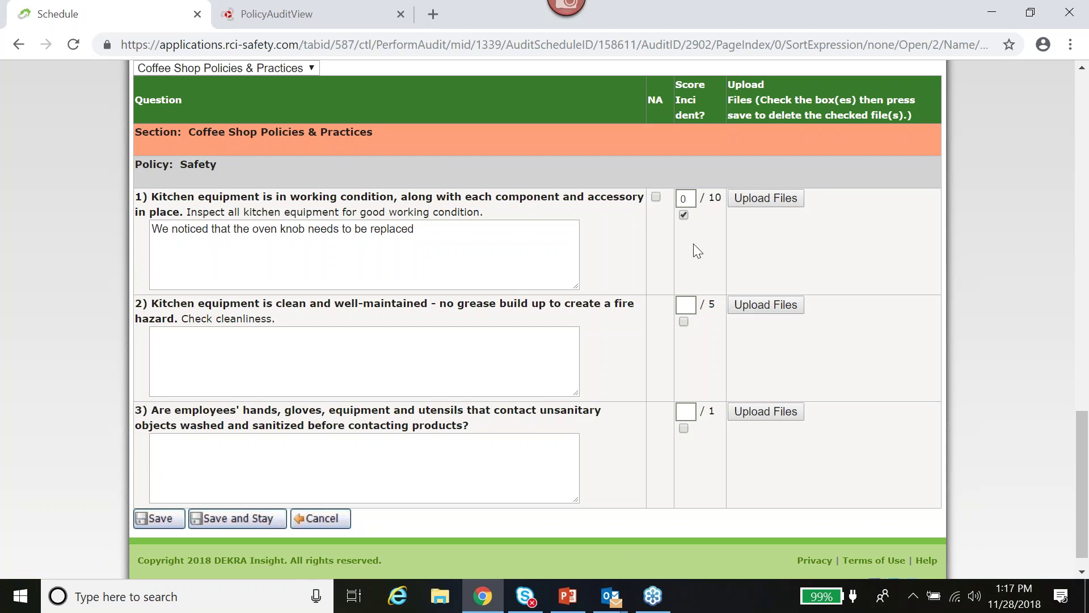
Attach the Broken Oven Knob image from the Desktop to question 1
left_click(767, 198)
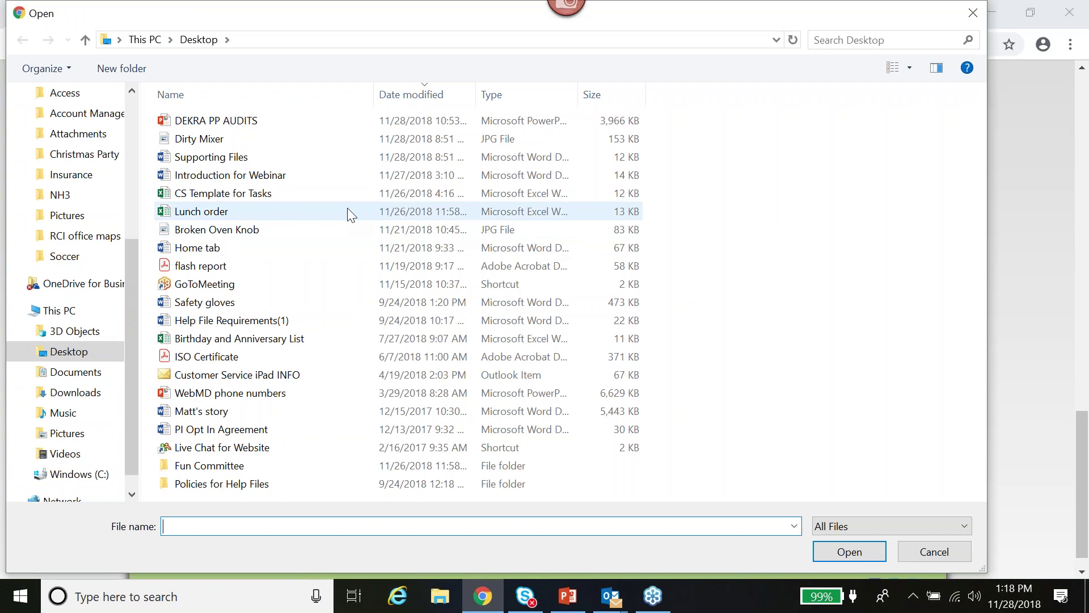
left_click(299, 227)
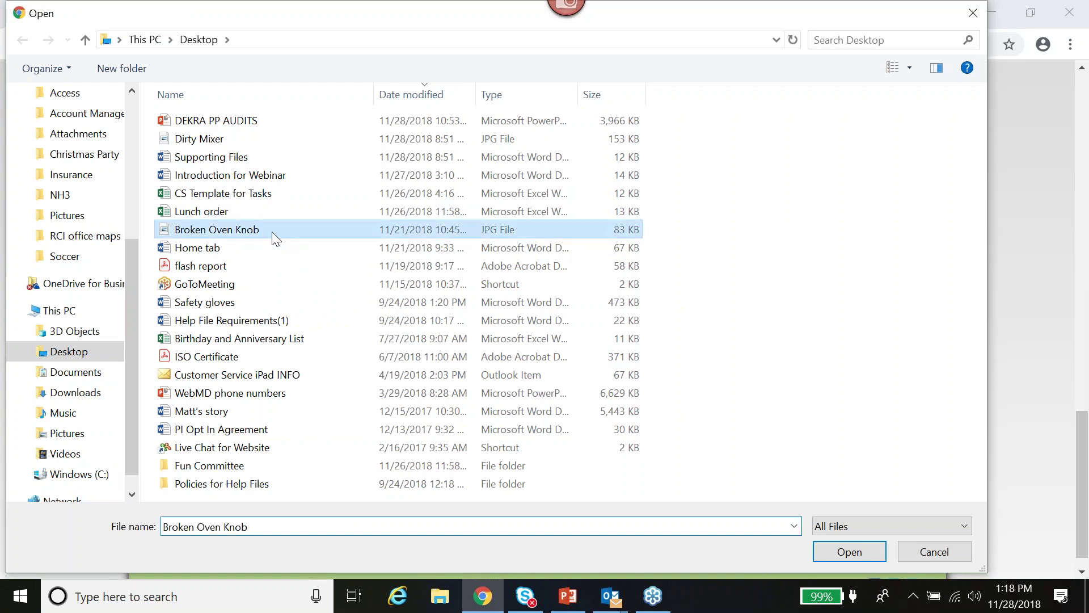
left_click(849, 552)
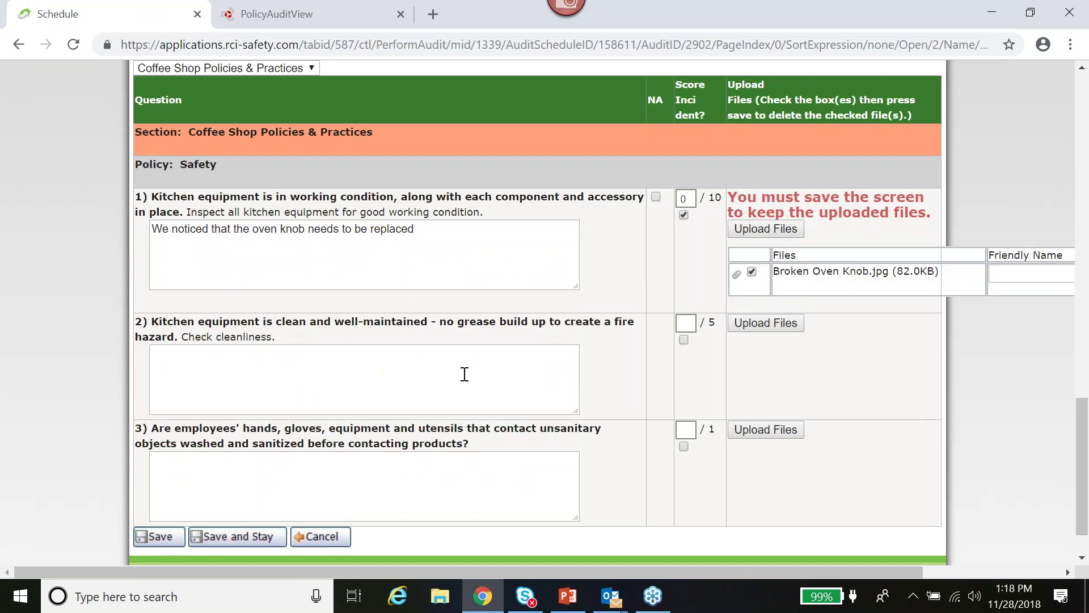
Score question 2 on equipment cleanliness as 5 and question 3 on washing and sanitizing as 0
left_click(686, 321)
type("5")
left_click(687, 430)
type("0")
Comment on question 3: "Location needs to order gloves and I noticed that the mixer utensils need to be ran through the dishwasher."
left_click(464, 480)
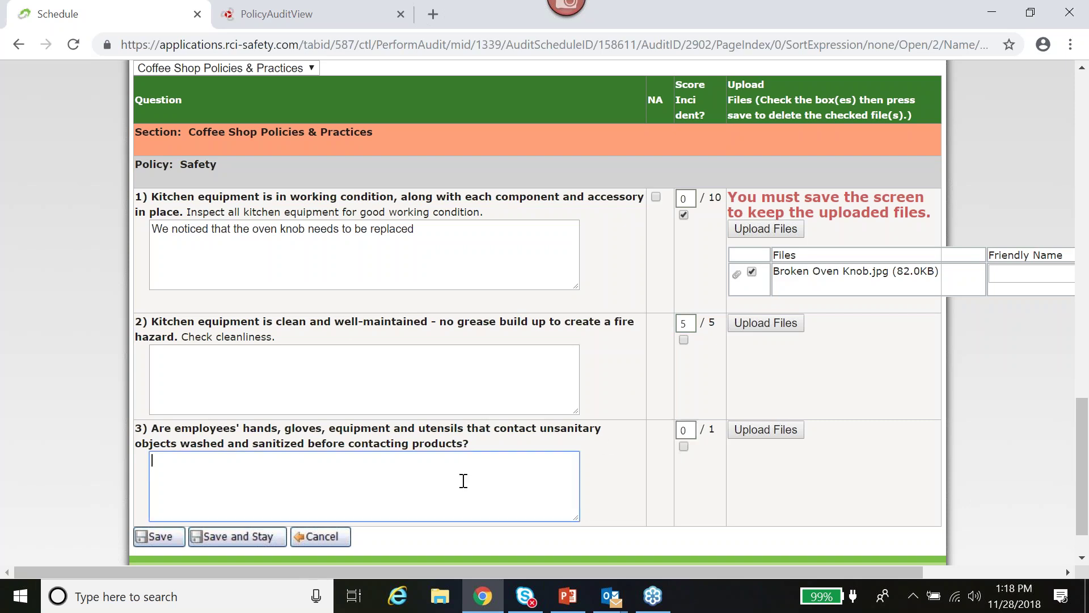
type("Location needs to ord")
key("ctrl+shift+Left")
type("order for the")
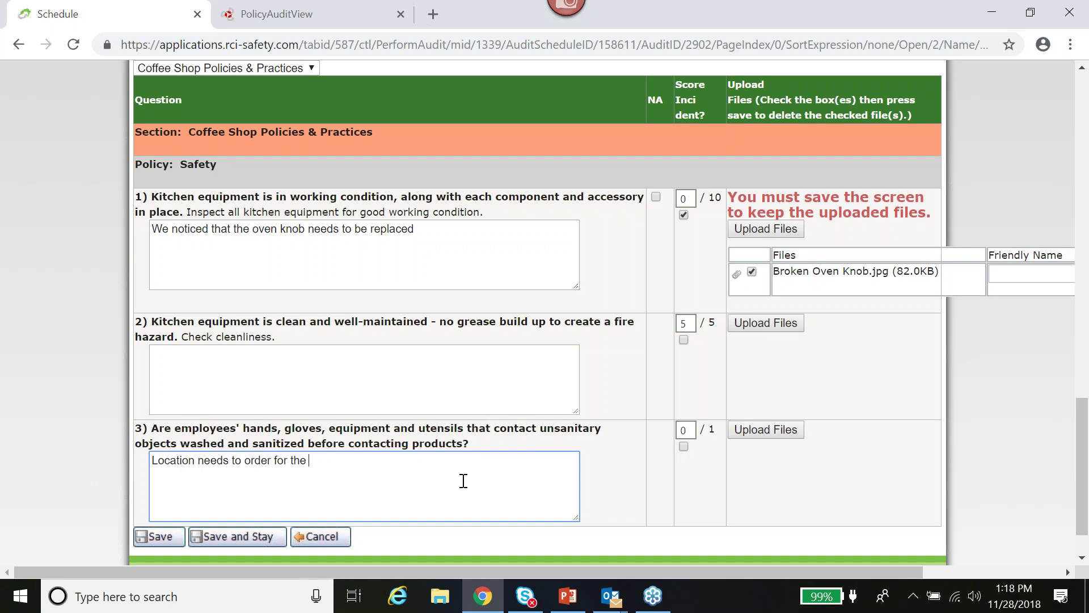
key("BackSpace")
key("BackSpace")
key("BackSpace")
key("BackSpace")
key("BackSpace")
type("gloves and I noticed that the mixer unten")
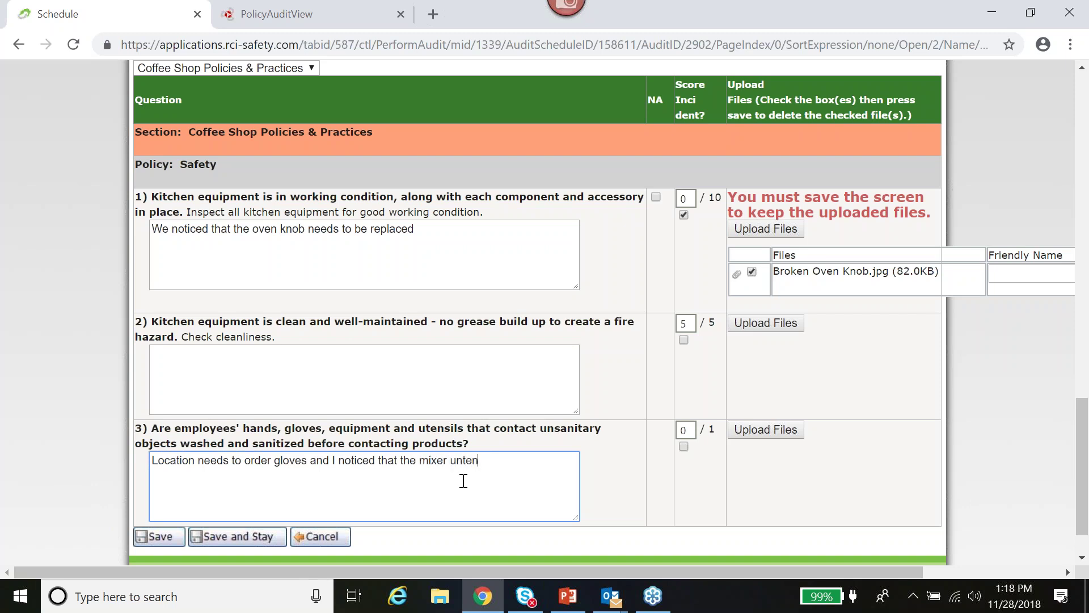
key("BackSpace")
key("BackSpace")
key("BackSpace")
key("BackSpace")
type("nten")
key("BackSpace")
key("BackSpace")
key("BackSpace")
key("BackSpace")
type("tensils need to be ran through the dishwsher")
key("BackSpace")
key("BackSpace")
key("BackSpace")
key("BackSpace")
type("asher.")
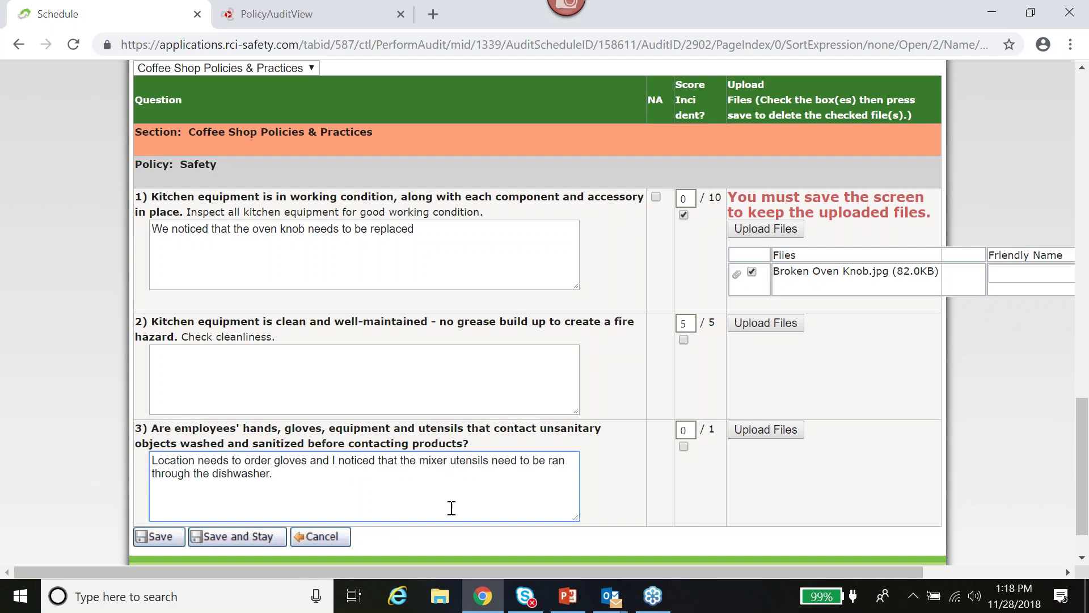
Attach the Dirty Mixer image to question 3 and flag that question as an incident
left_click(776, 431)
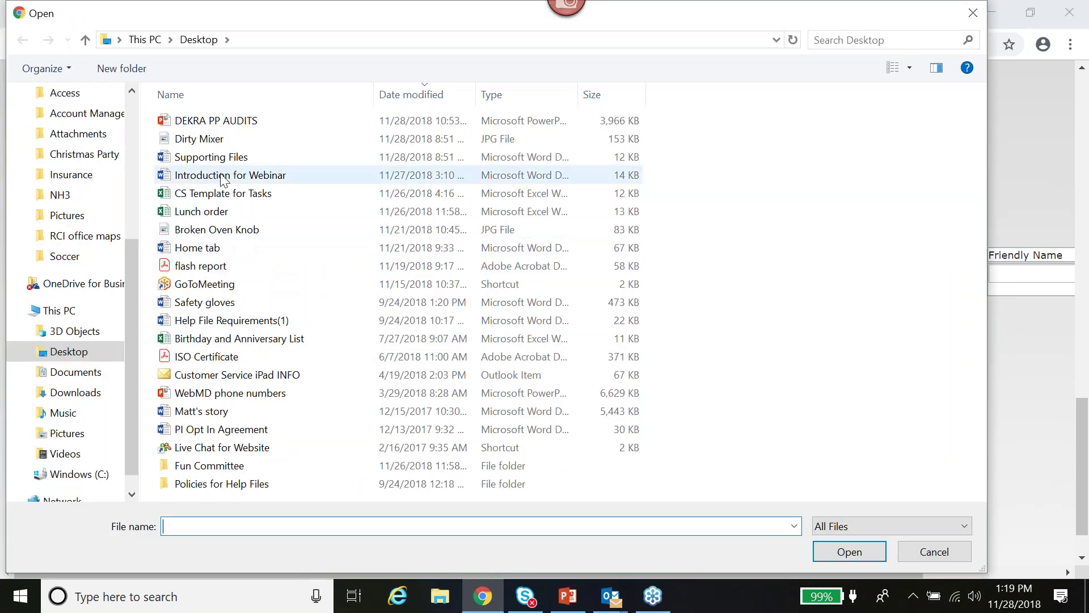
left_click(217, 144)
left_click(819, 549)
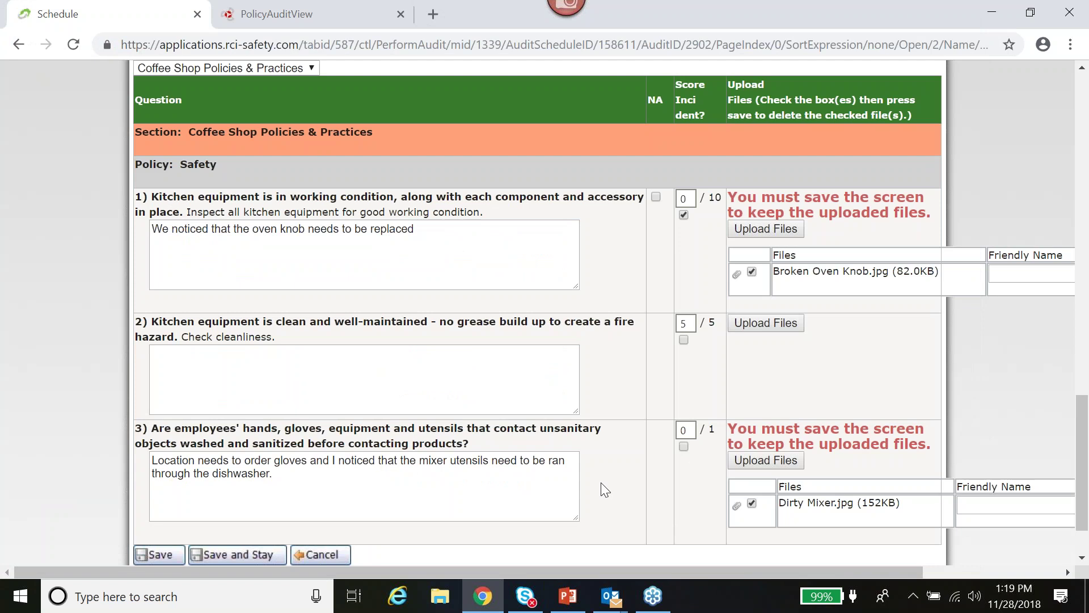
left_click(684, 448)
Save the audit while staying in it and review the saved answers and attached images
left_click(258, 552)
left_click(258, 552)
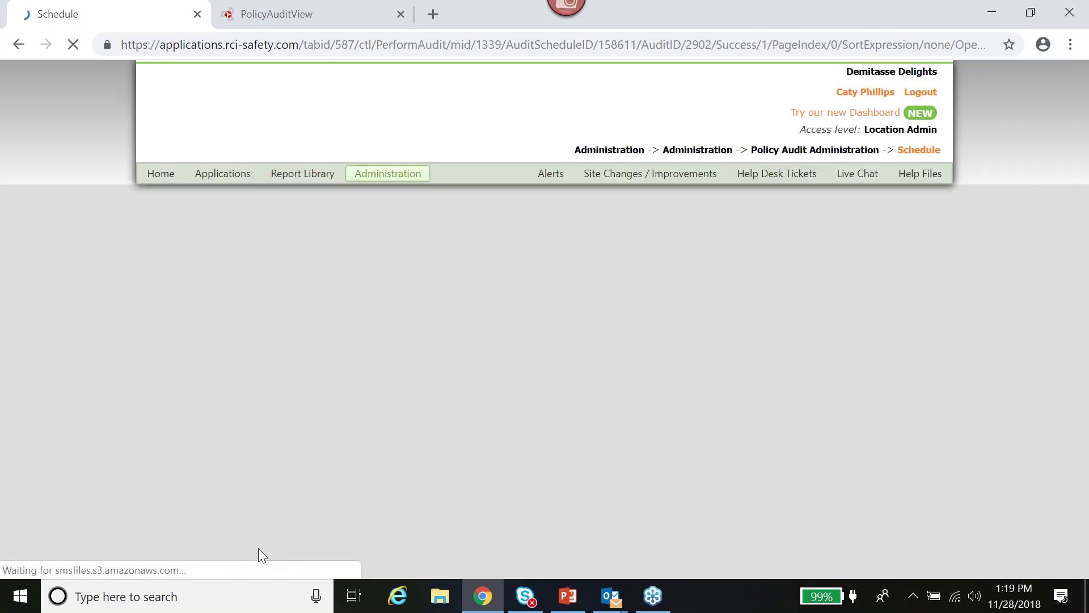
scroll(774, 318, "down", 15)
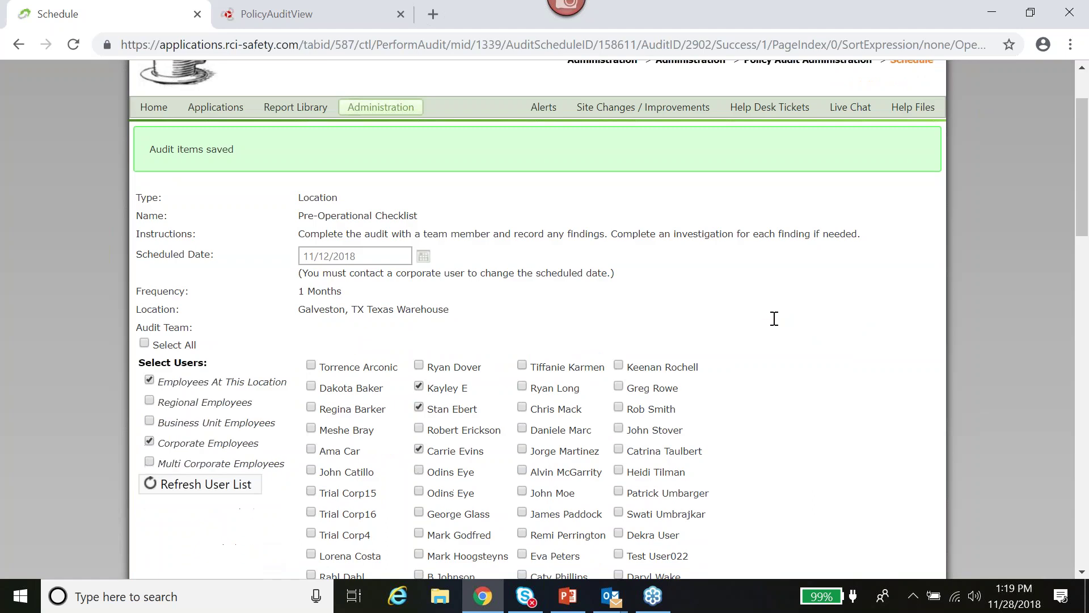
scroll(710, 216, "down", 7)
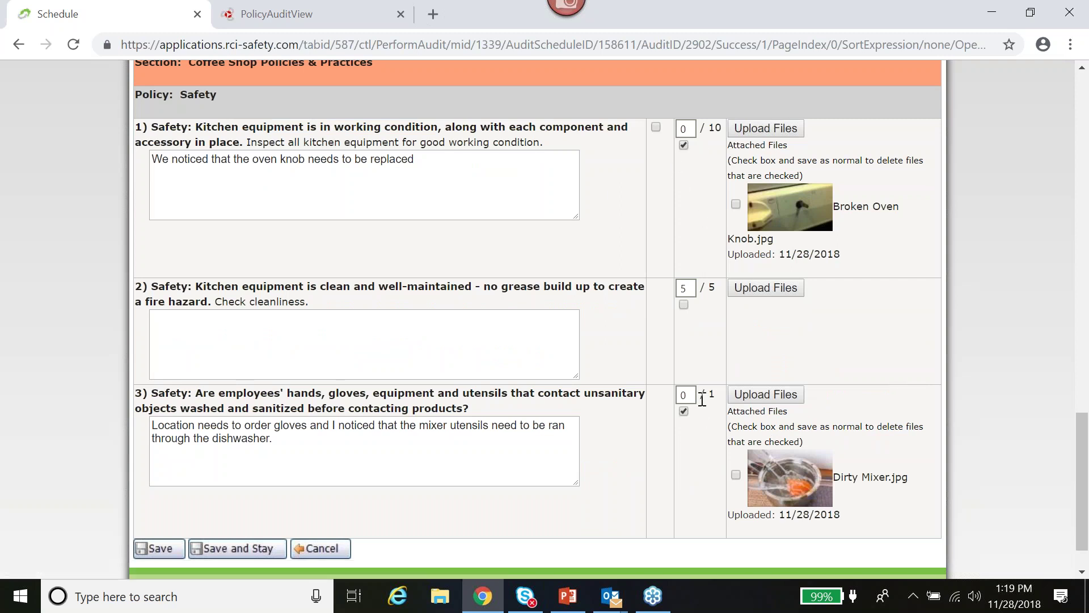
scroll(523, 294, "up", 2)
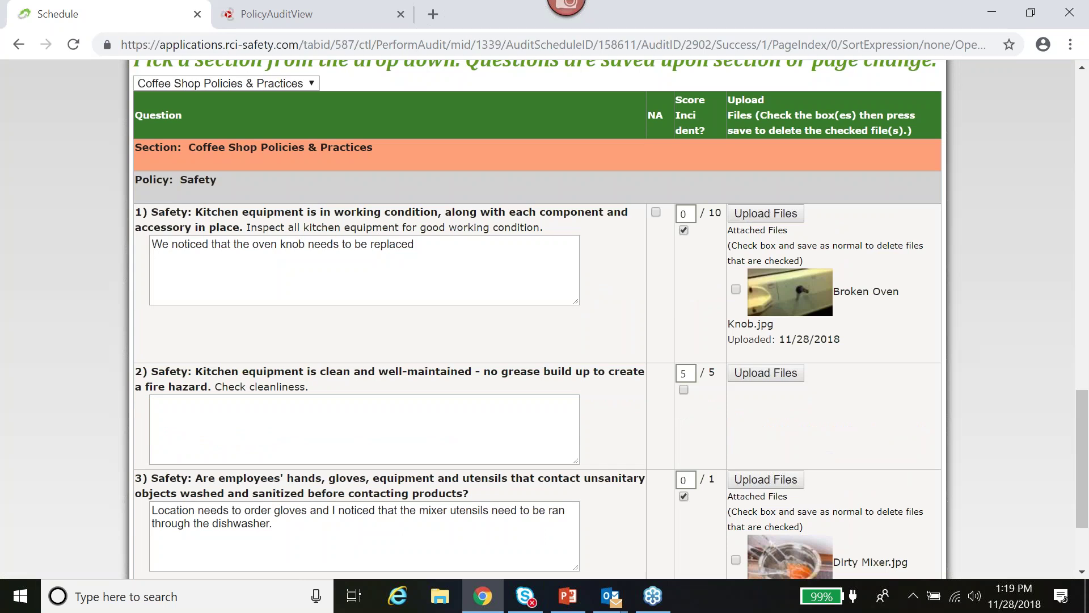
scroll(316, 172, "up", 2)
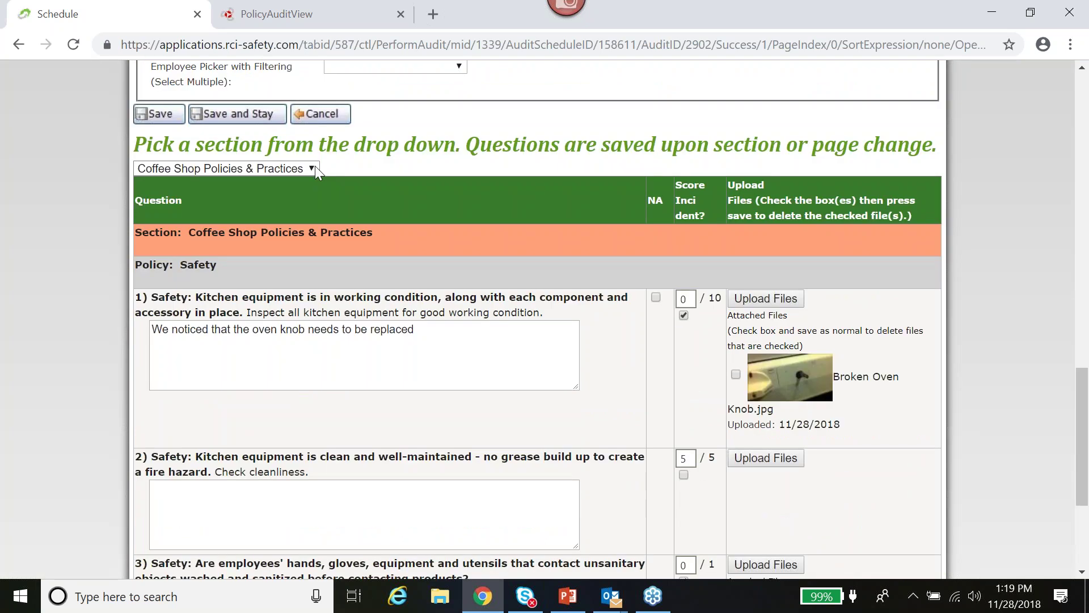
Change the audit section to Safety and Compliance Manual and bring up its Housekeeping Program questions
left_click(315, 169)
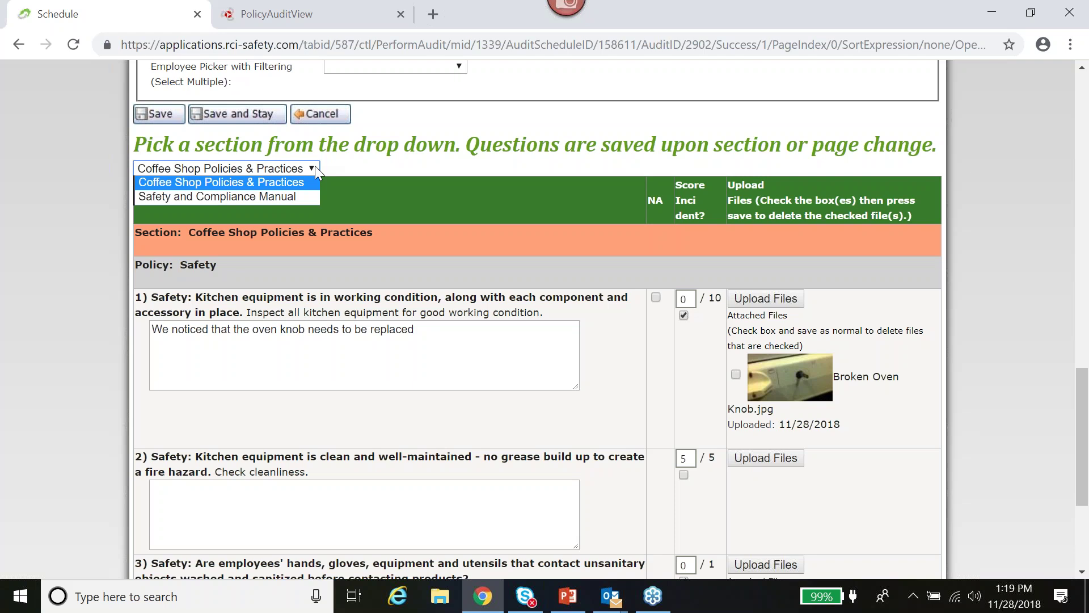
left_click(303, 197)
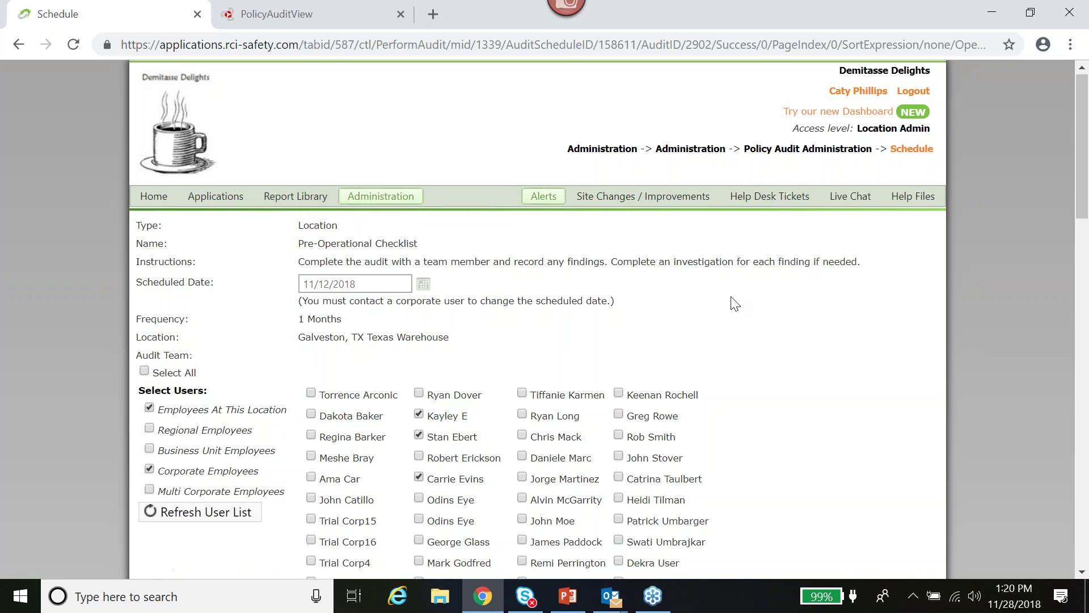
scroll(732, 303, "down", 20)
scroll(732, 302, "down", 2)
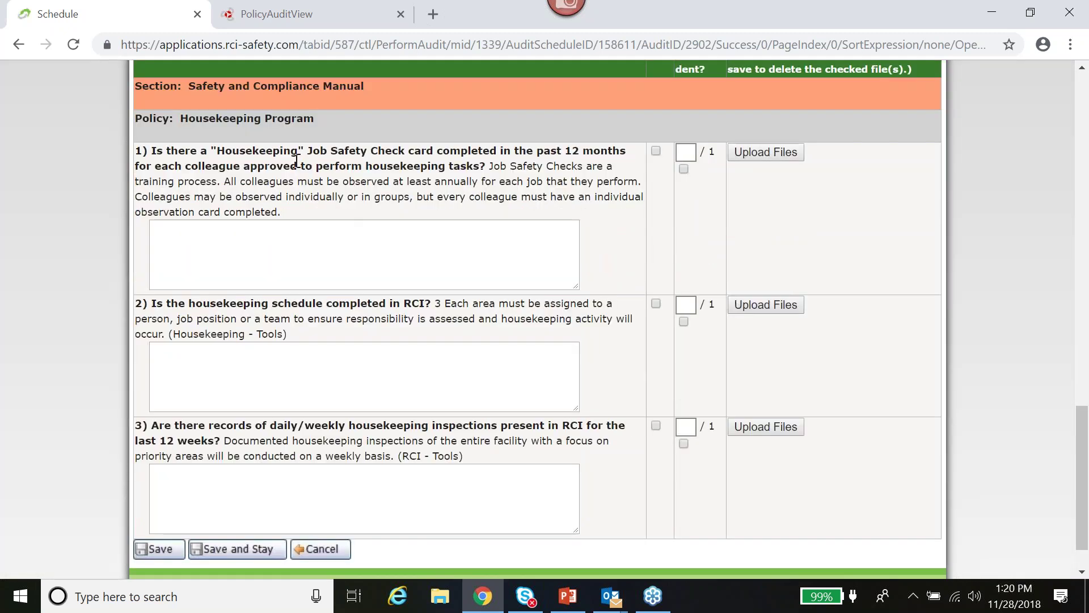
Score Housekeeping Program question 1 as 1 and mark question 2 on the housekeeping schedule as not applicable
left_click(685, 152)
type("1")
scroll(822, 224, "up", 1)
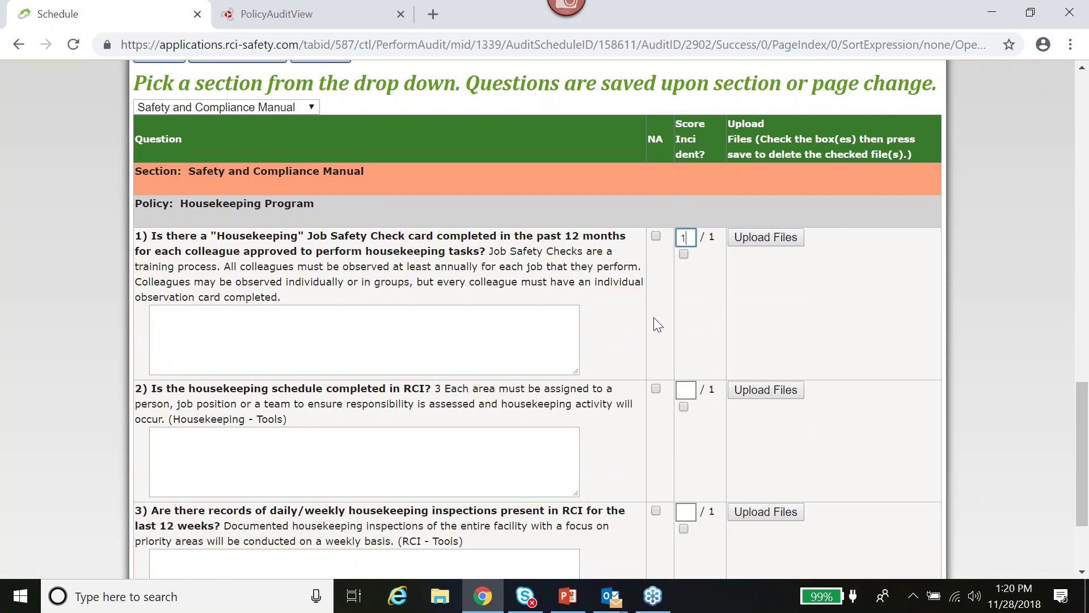
left_click(656, 389)
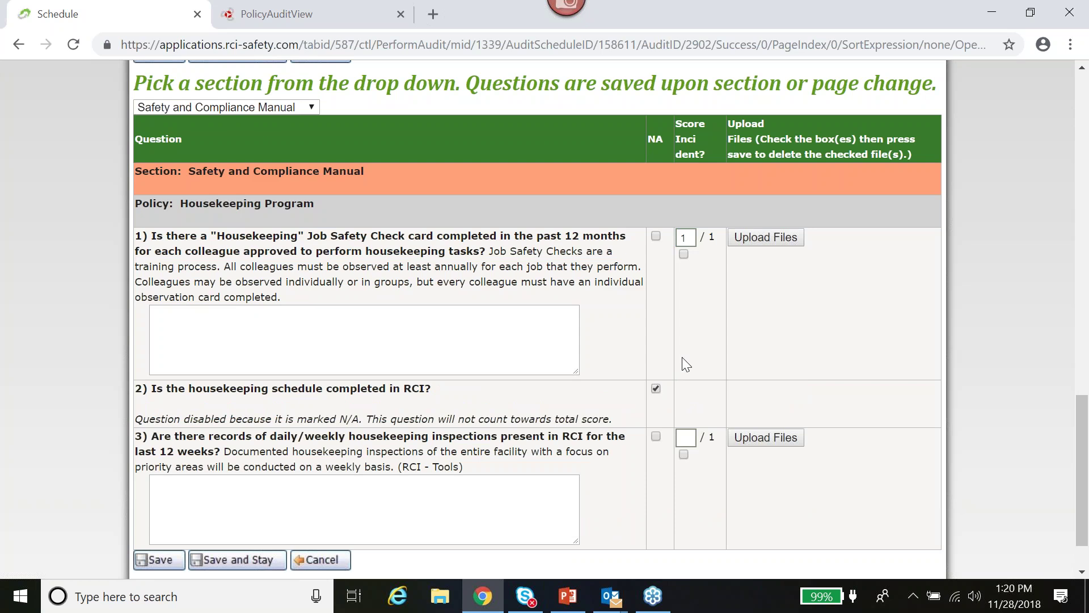
scroll(681, 357, "down", 1)
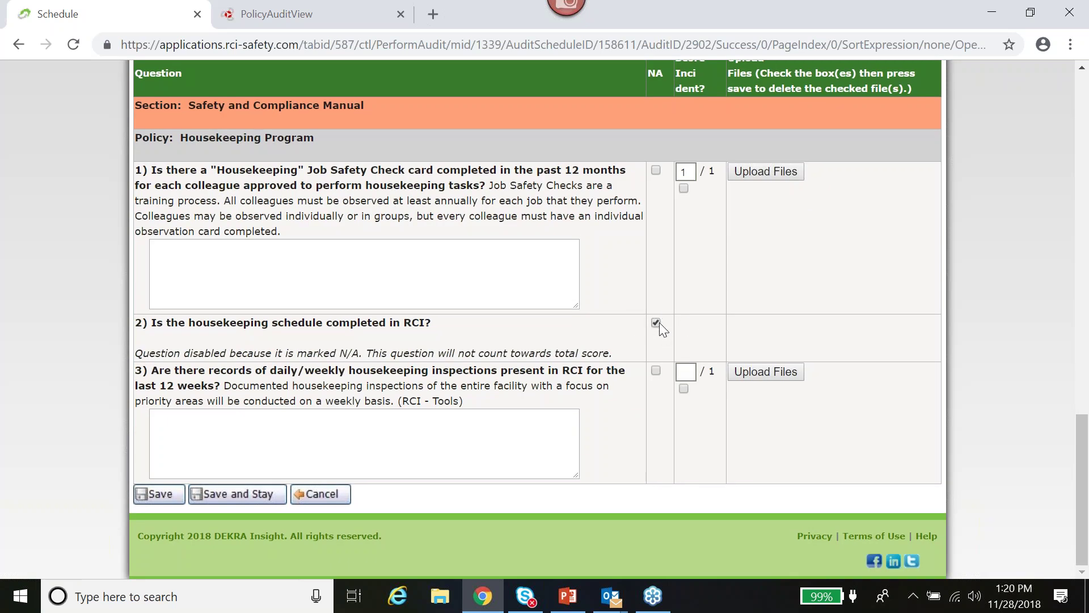
Score Housekeeping Program question 3 on the daily/weekly inspection records as 1 and save the audit while staying in it
left_click(685, 372)
type("1")
left_click(264, 493)
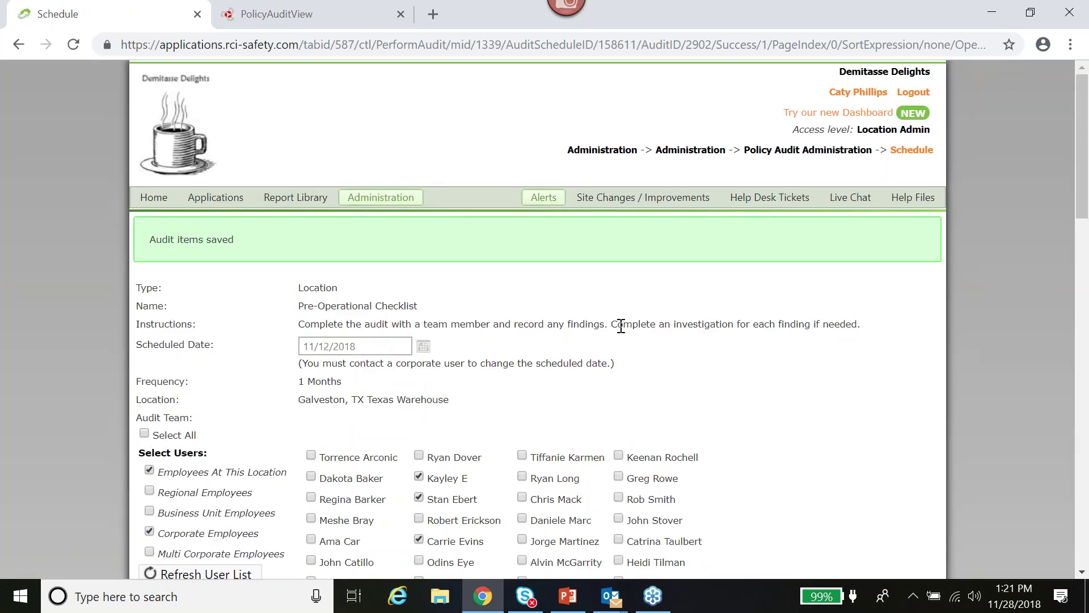
Set the audit's Date Completed to 11/28/2018 and save the audit, returning to the schedule list
scroll(635, 326, "down", 3)
scroll(636, 327, "down", 4)
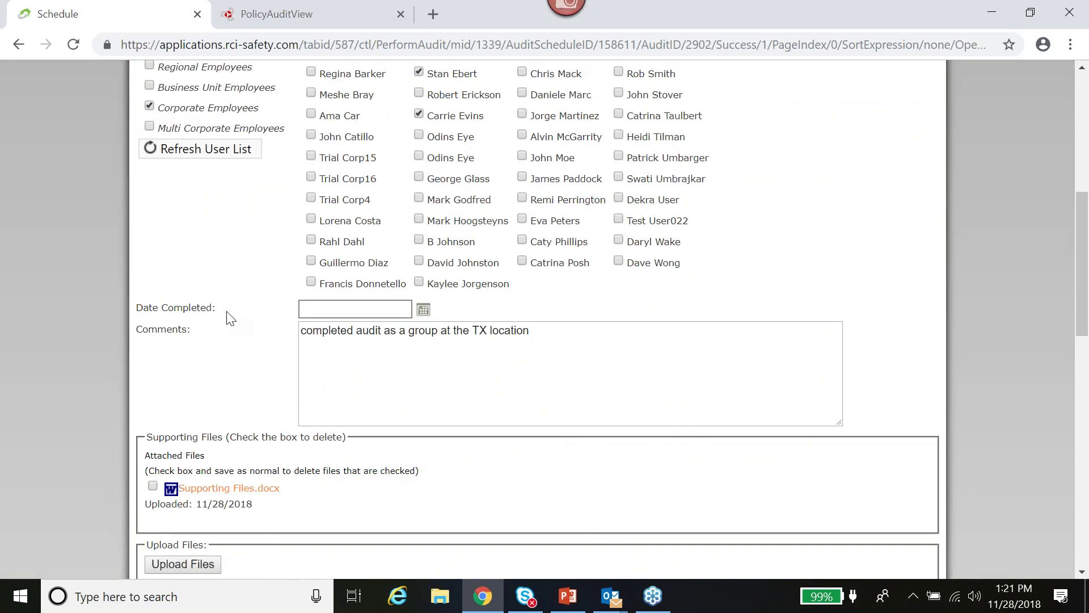
left_click(423, 312)
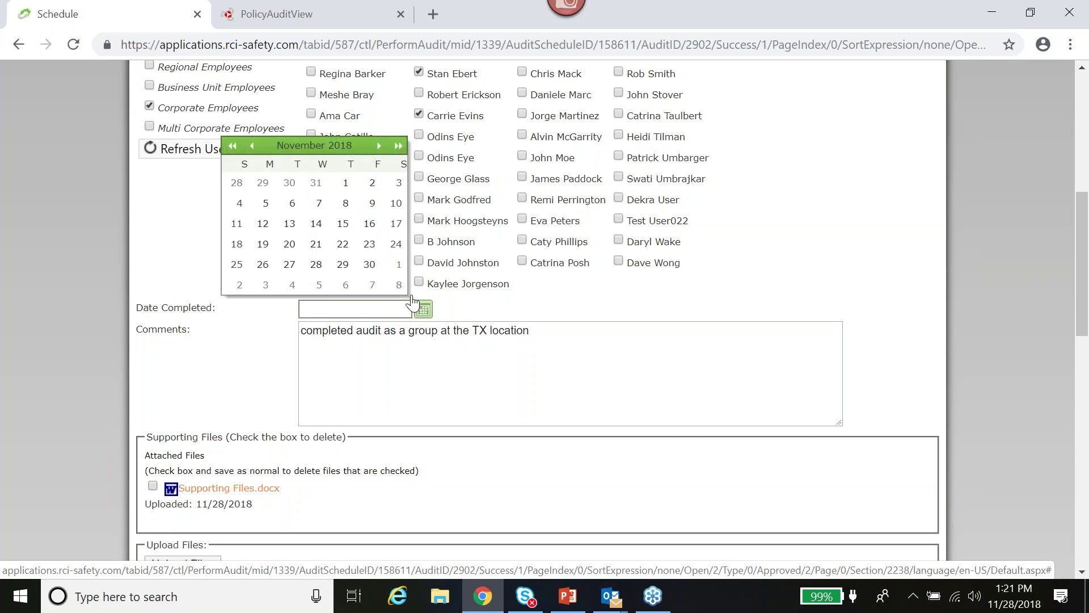
left_click(316, 269)
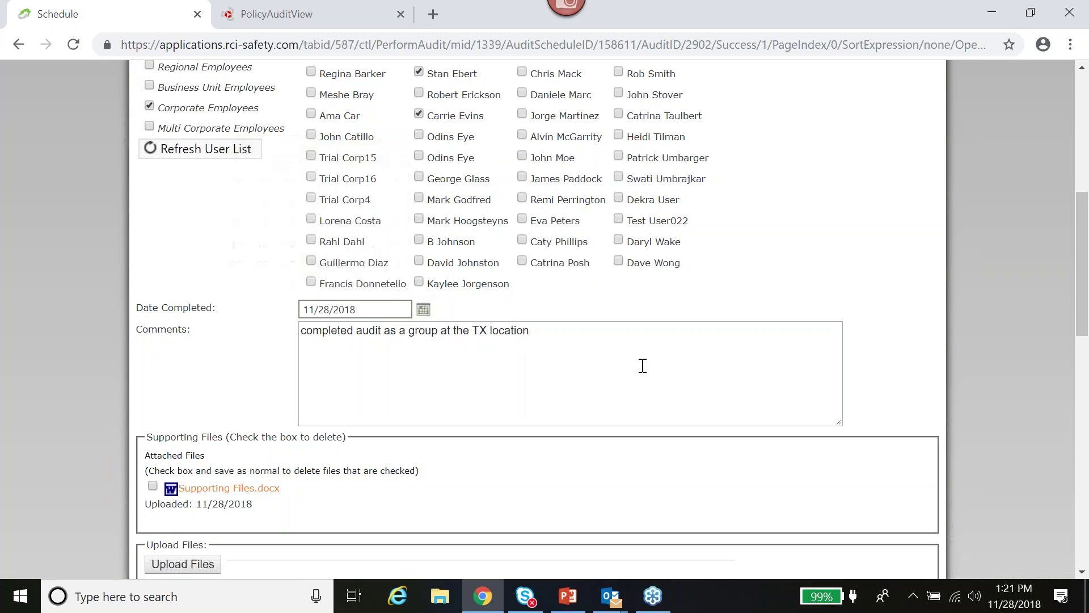
scroll(642, 364, "down", 5)
scroll(642, 365, "down", 3)
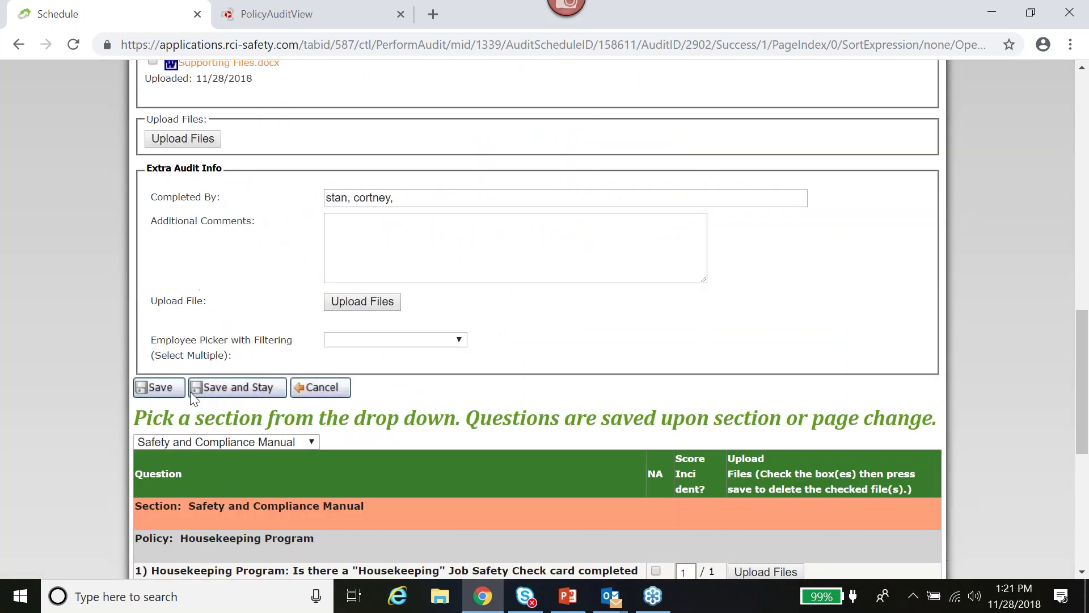
left_click(176, 389)
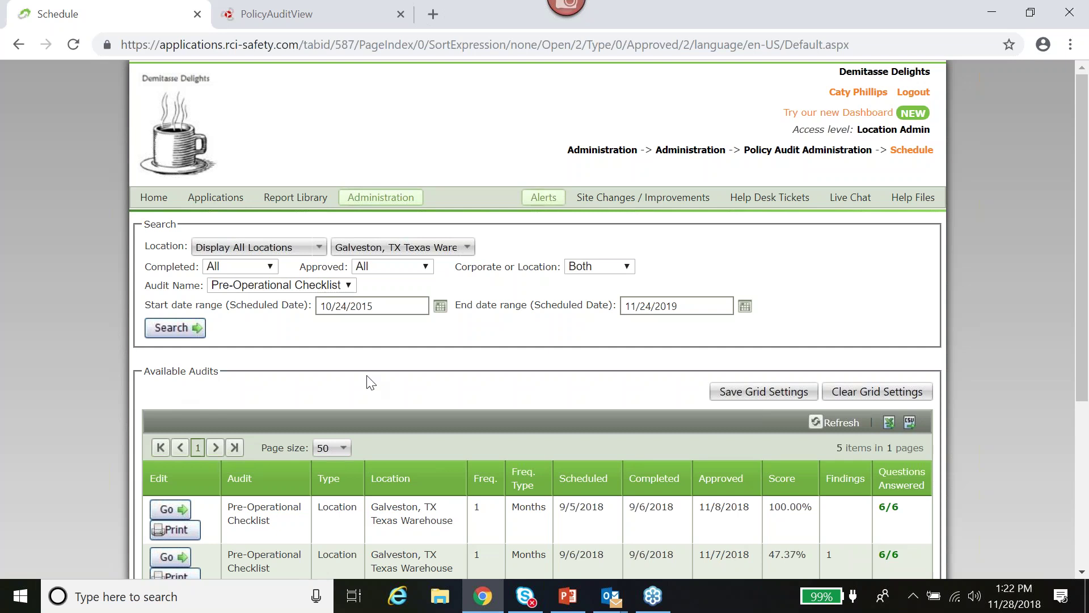
Filter the Pre-Operational Checklist audits to Completed and Unapproved and run the search
scroll(367, 381, "down", 1)
left_click(274, 186)
left_click(267, 211)
left_click(392, 182)
left_click(387, 195)
left_click(201, 247)
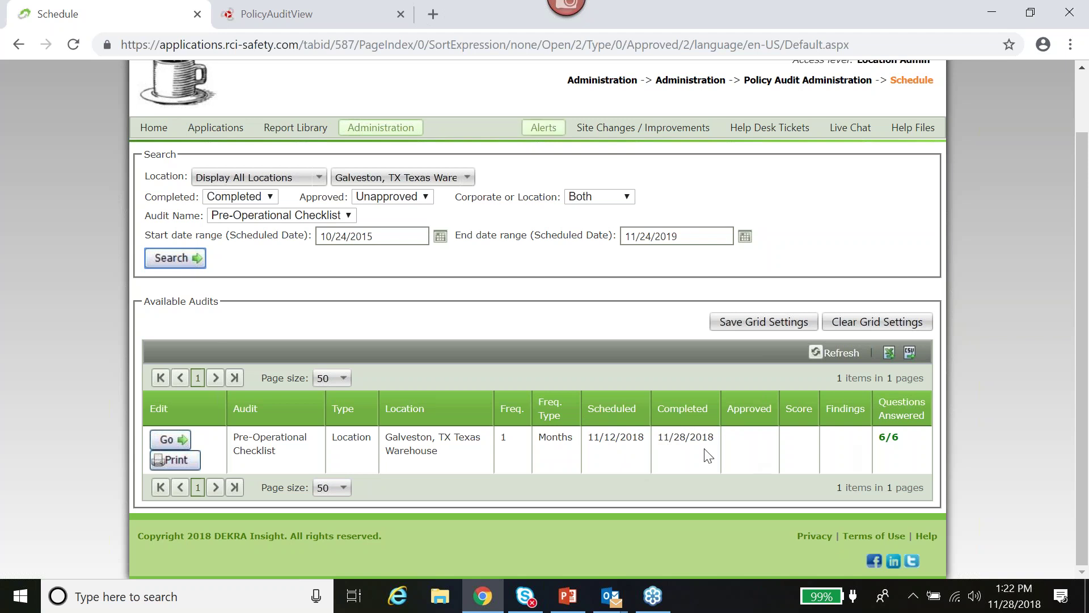
Open the audit scheduled for 11/12/2018 and review its Coffee Shop Policies & Practices scores, comments and attached images
left_click(178, 443)
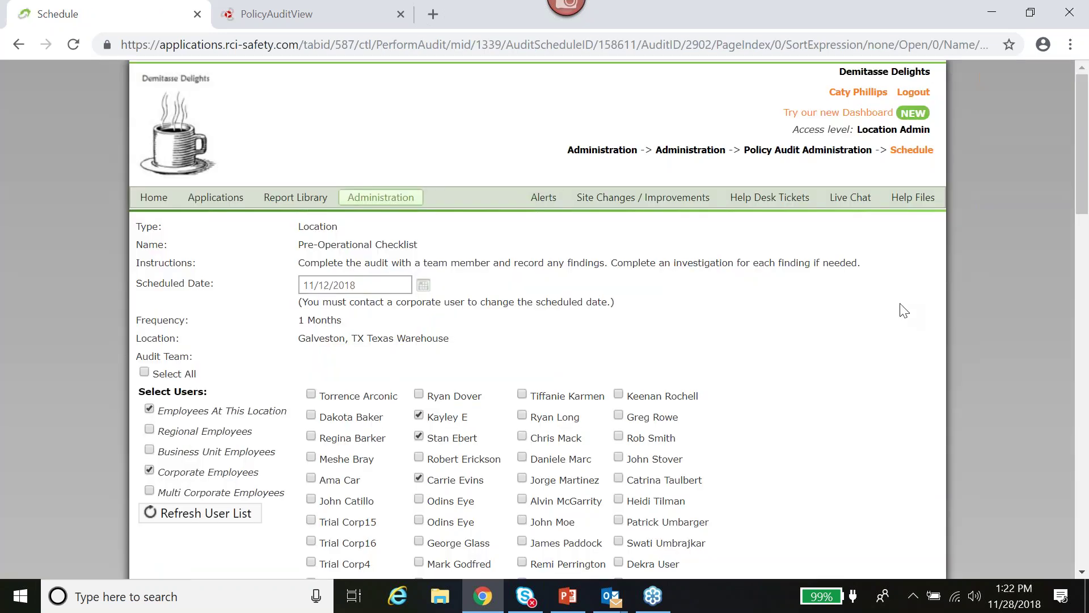
scroll(902, 306, "down", 9)
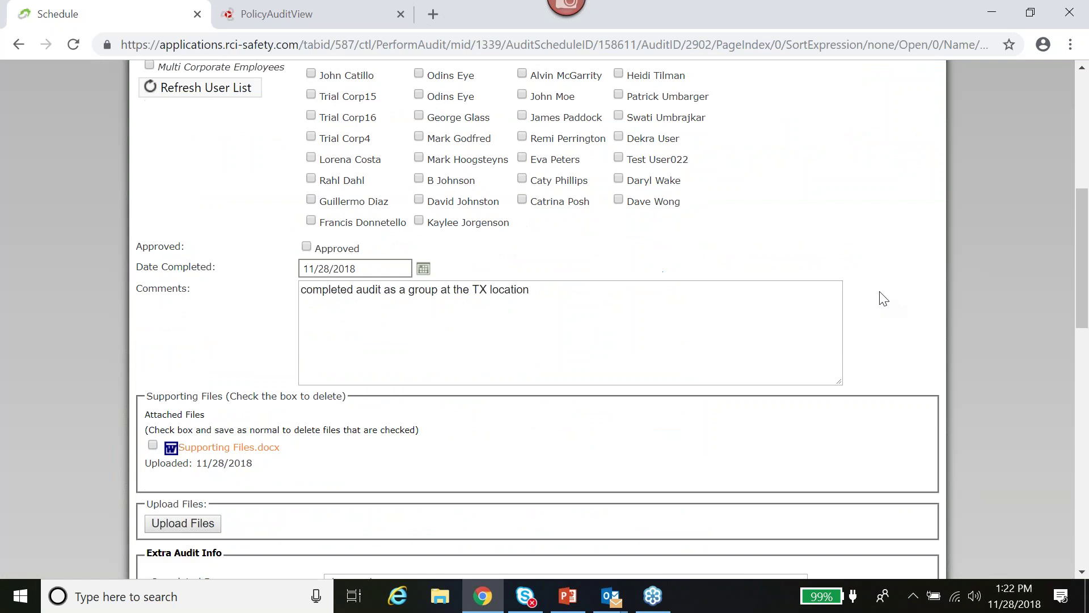
scroll(884, 299, "down", 9)
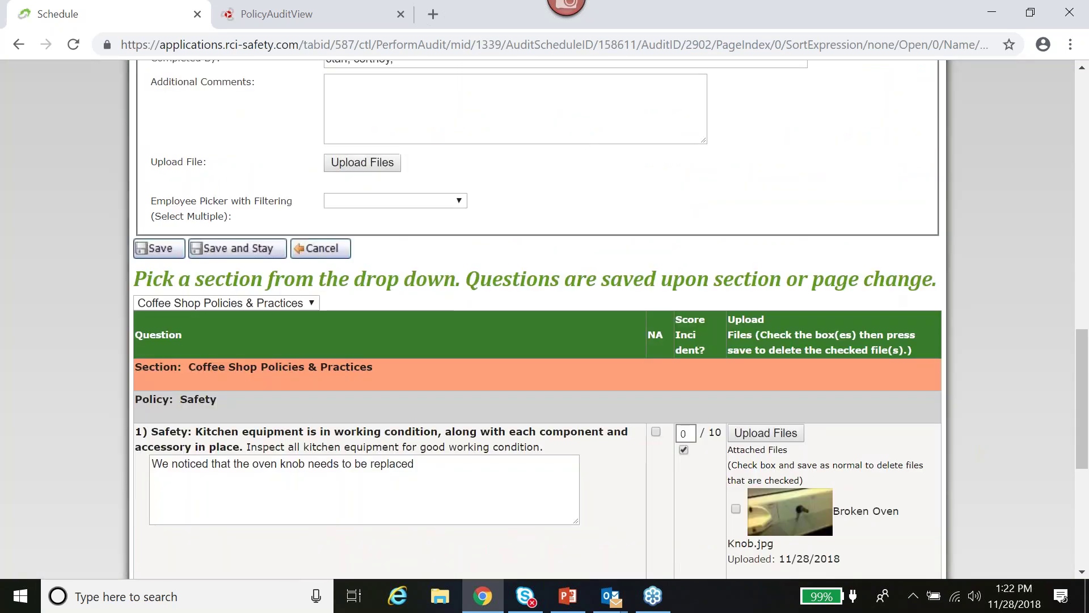
scroll(538, 318, "down", 1)
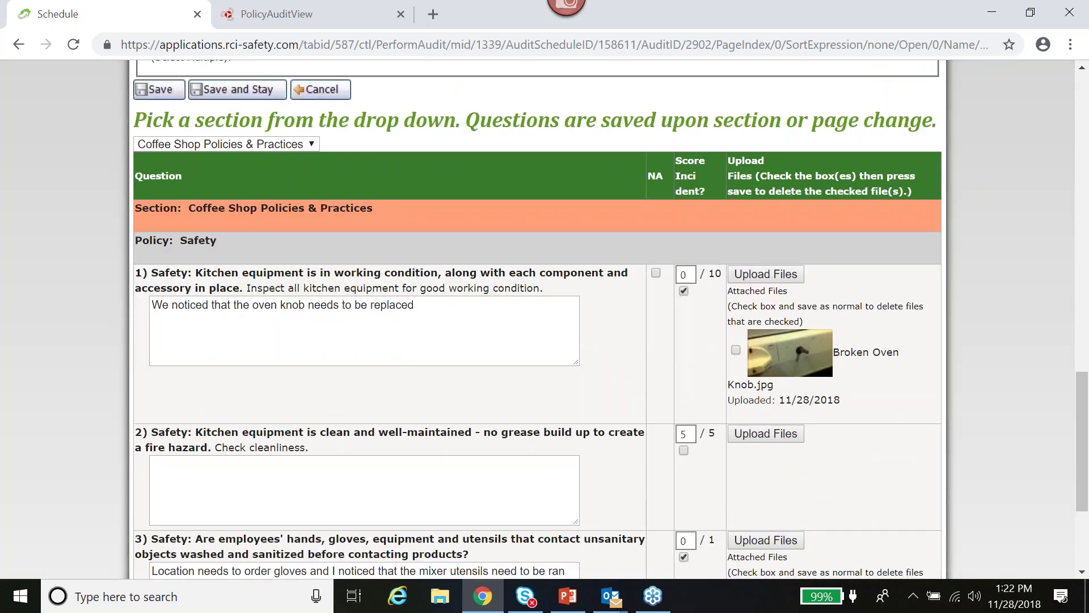
scroll(538, 318, "down", 1)
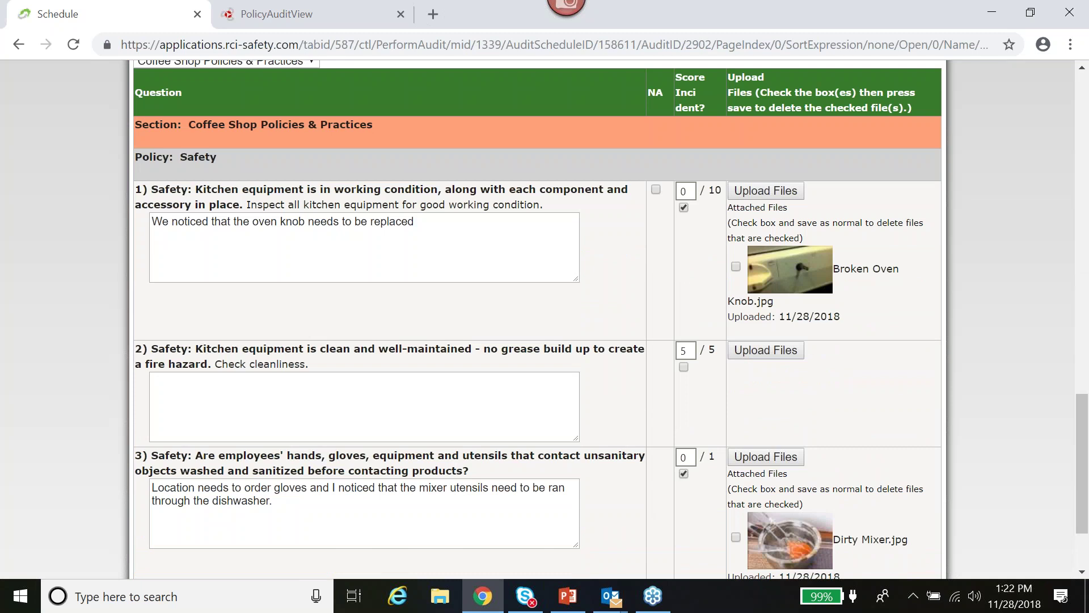
scroll(884, 299, "down", 1)
scroll(883, 300, "down", 1)
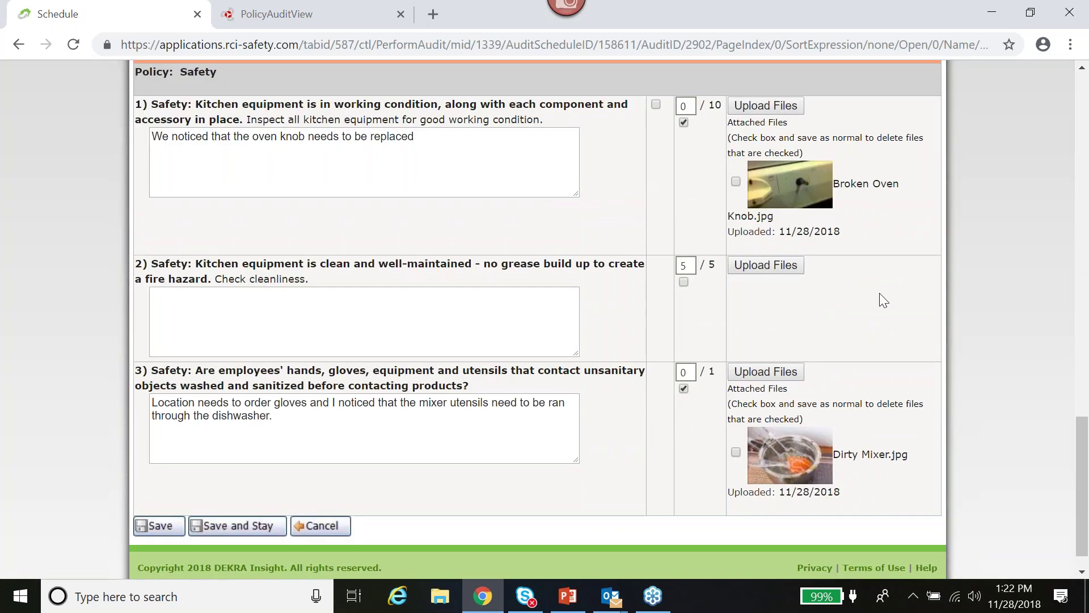
scroll(883, 300, "up", 1)
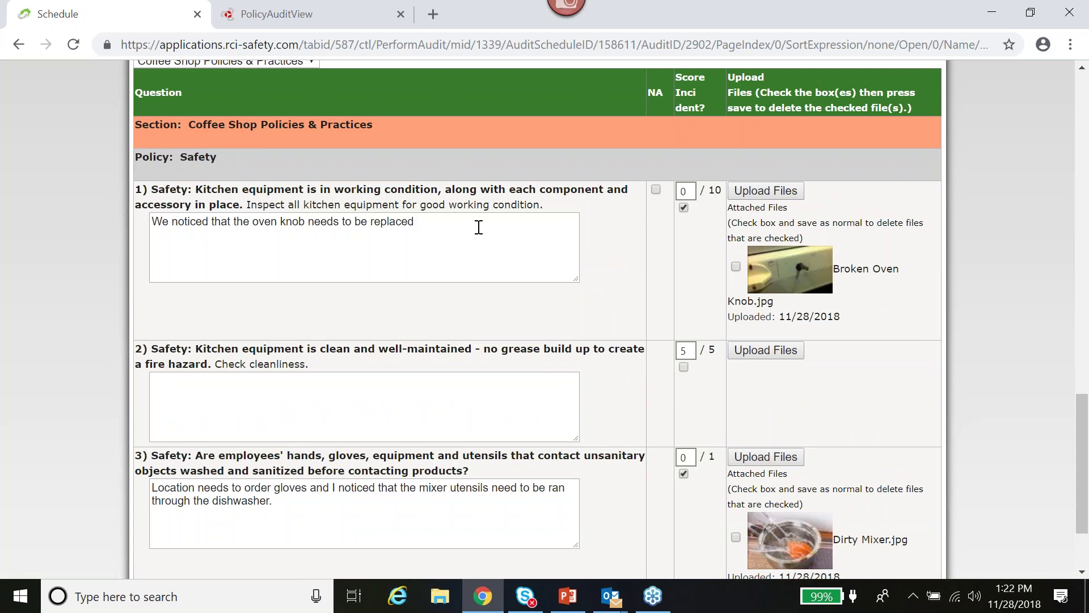
Re-enter the score of Safety question 2 on kitchen cleanliness as 5 and save the audit while staying in it
double_click(685, 351)
left_click_drag(685, 351, 667, 348)
key("BackSpace")
type("5")
scroll(595, 383, "down", 3)
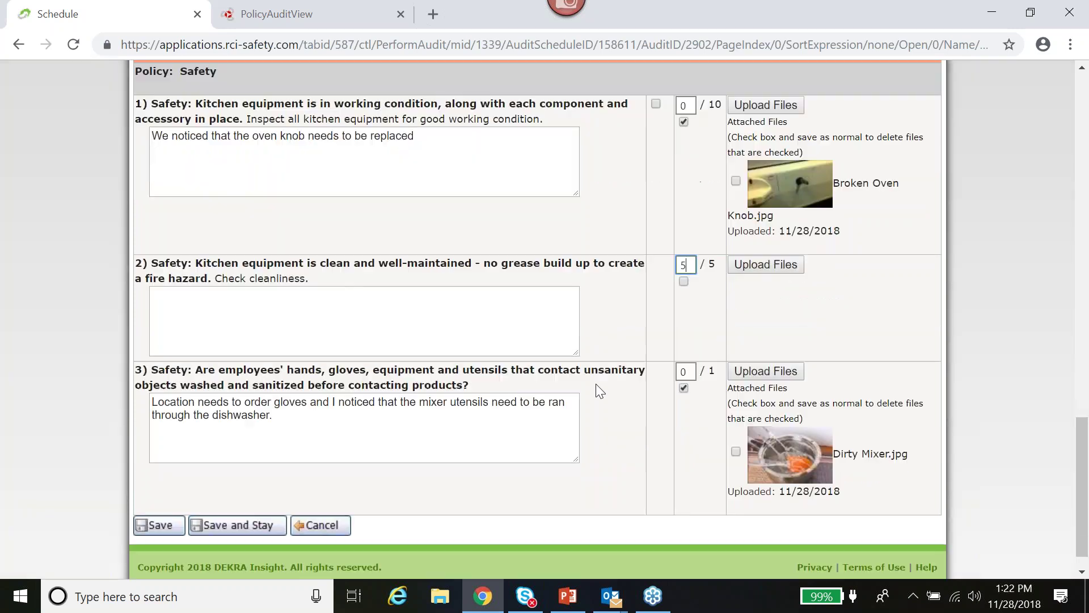
key("Return")
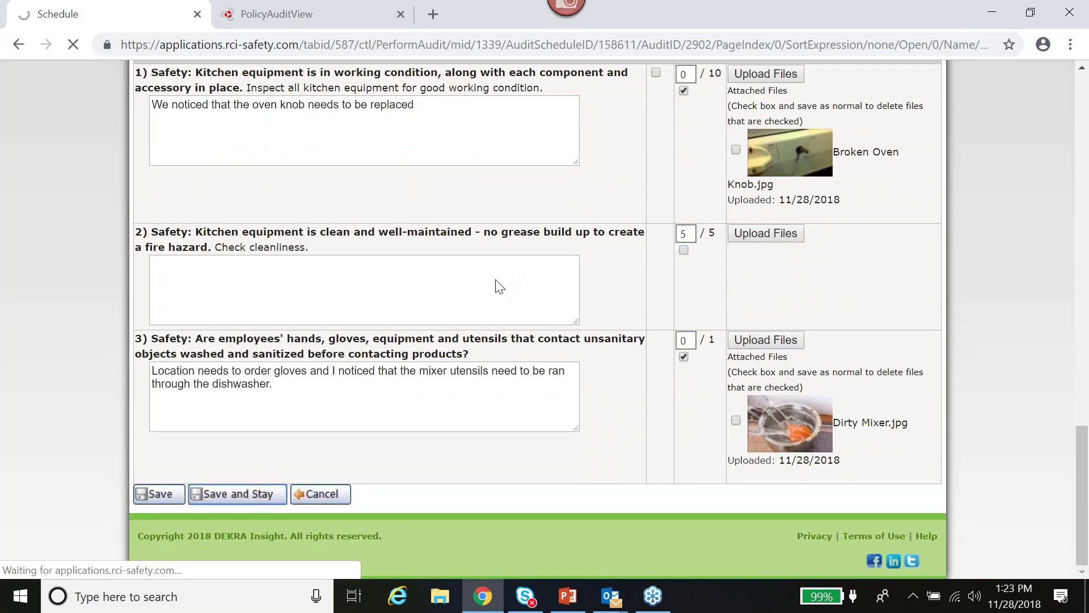
Mark the audit as Approved and save it while staying in it
scroll(624, 339, "down", 10)
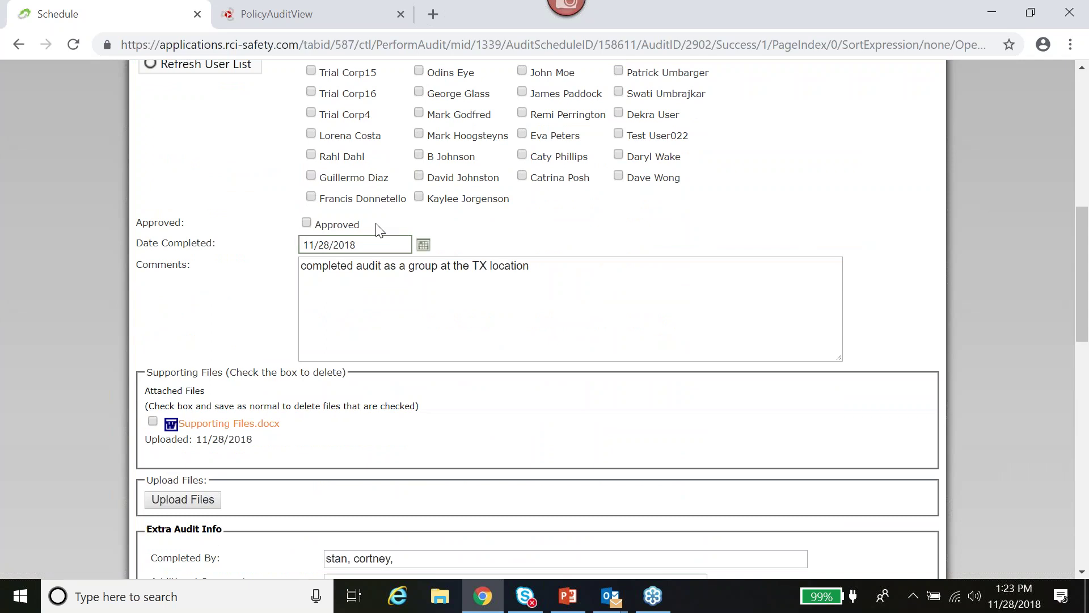
left_click(306, 223)
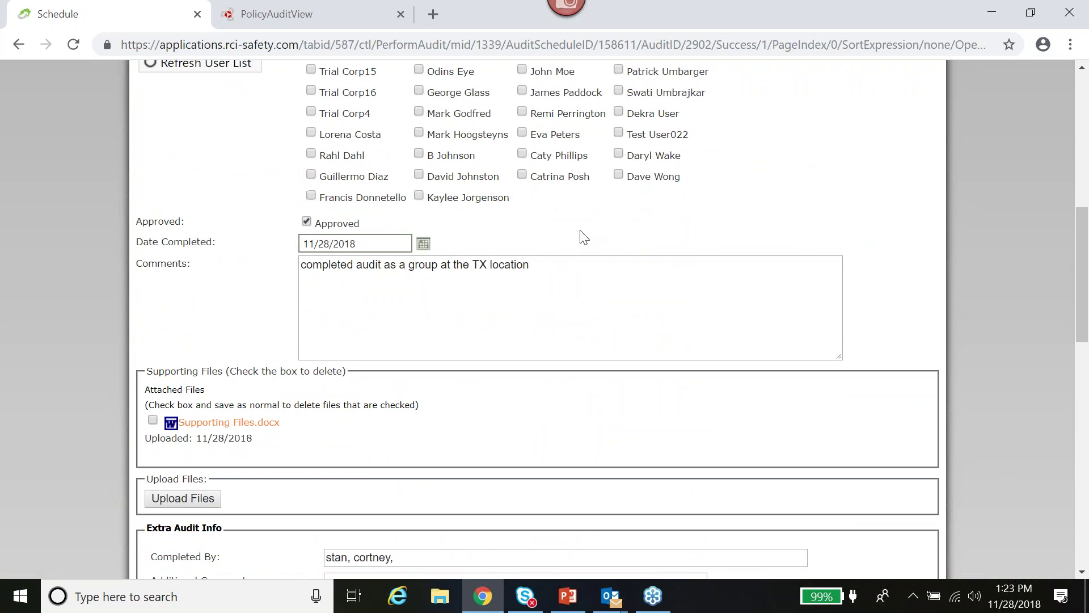
scroll(583, 237, "down", 7)
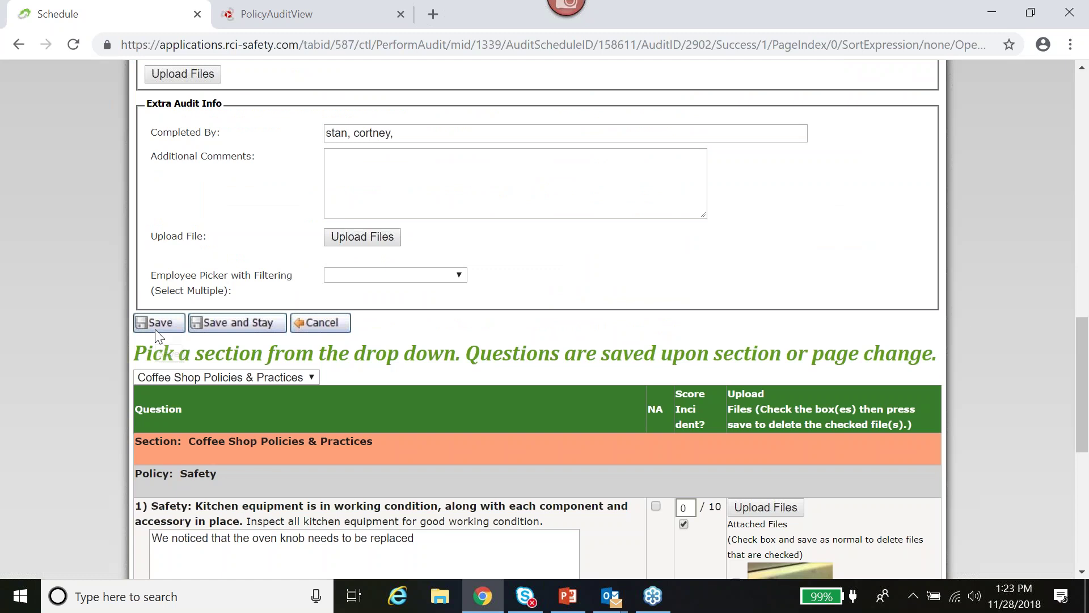
left_click(240, 322)
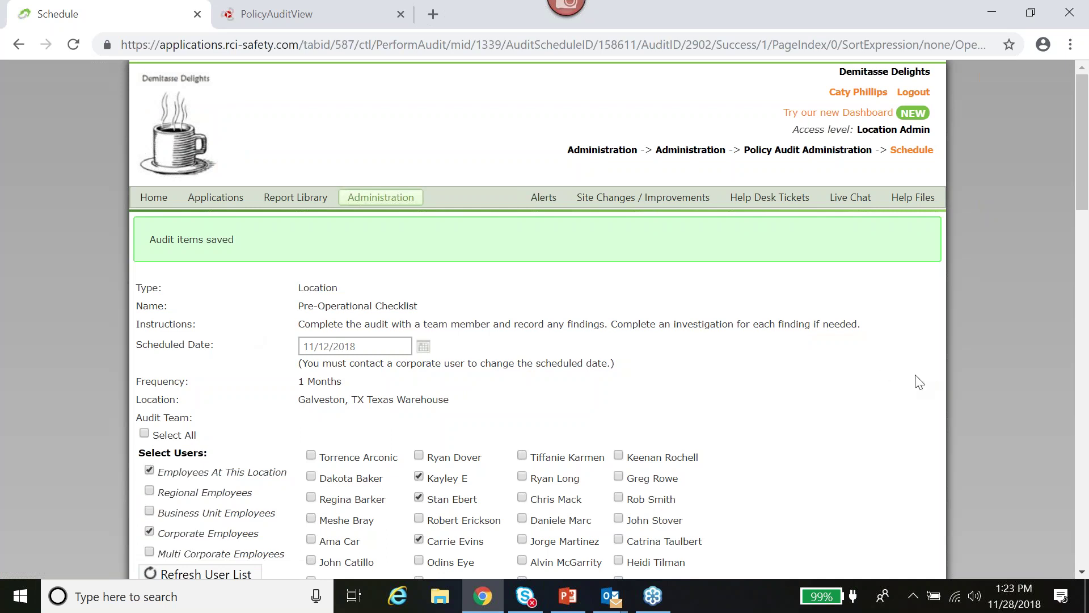
Review the approved audit from its approval details down to the incident entries of the Safety questions
scroll(867, 373, "down", 12)
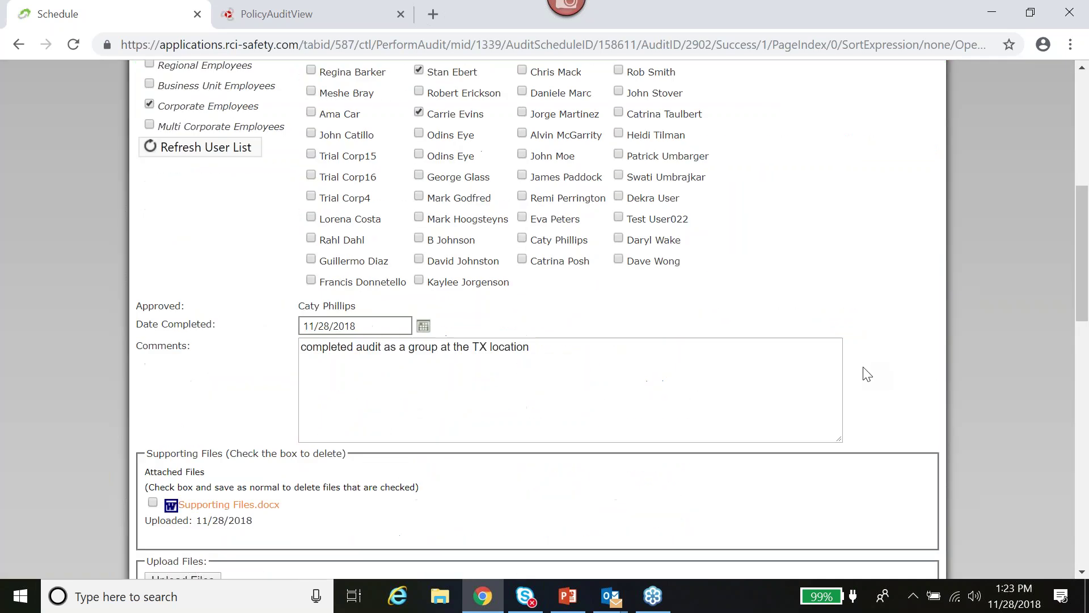
scroll(868, 373, "down", 6)
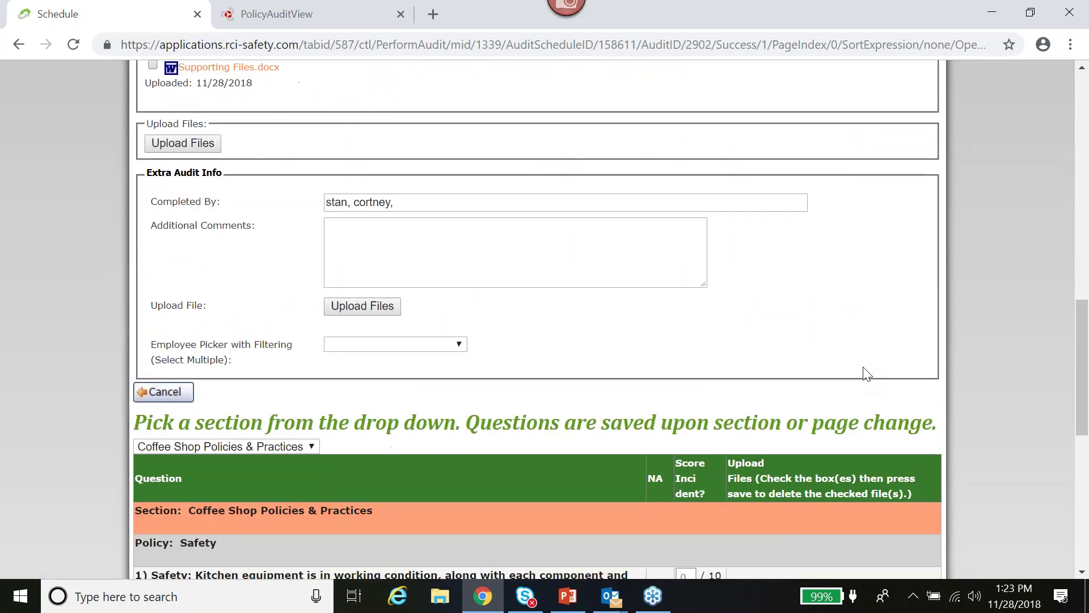
scroll(863, 366, "down", 2)
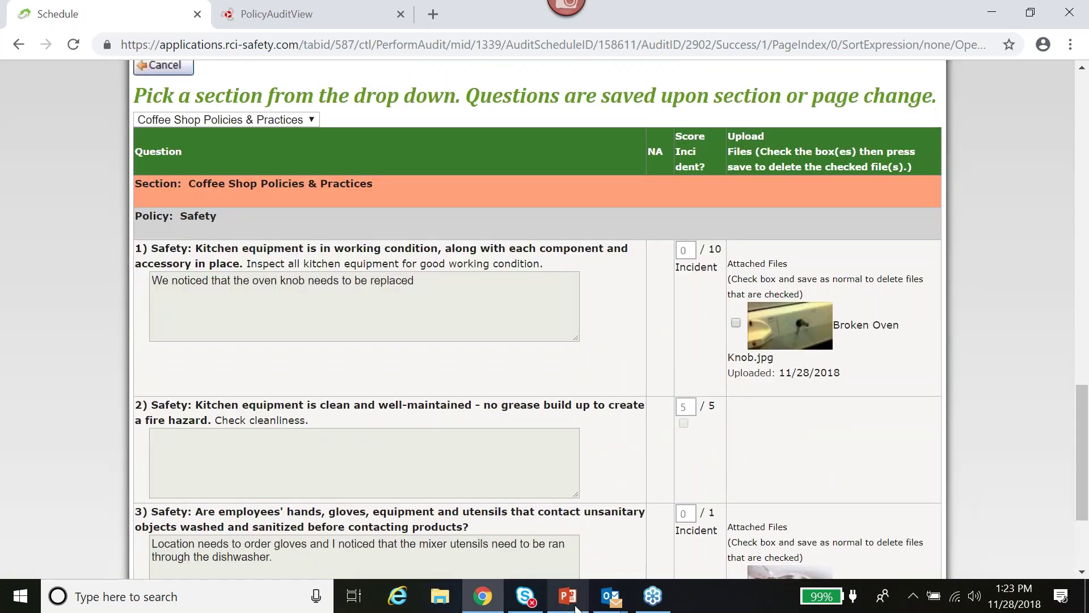
Switch to the PowerPoint slide show, advance to the Audit Finding Alert slide, and return to the audit in Chrome
left_click(568, 595)
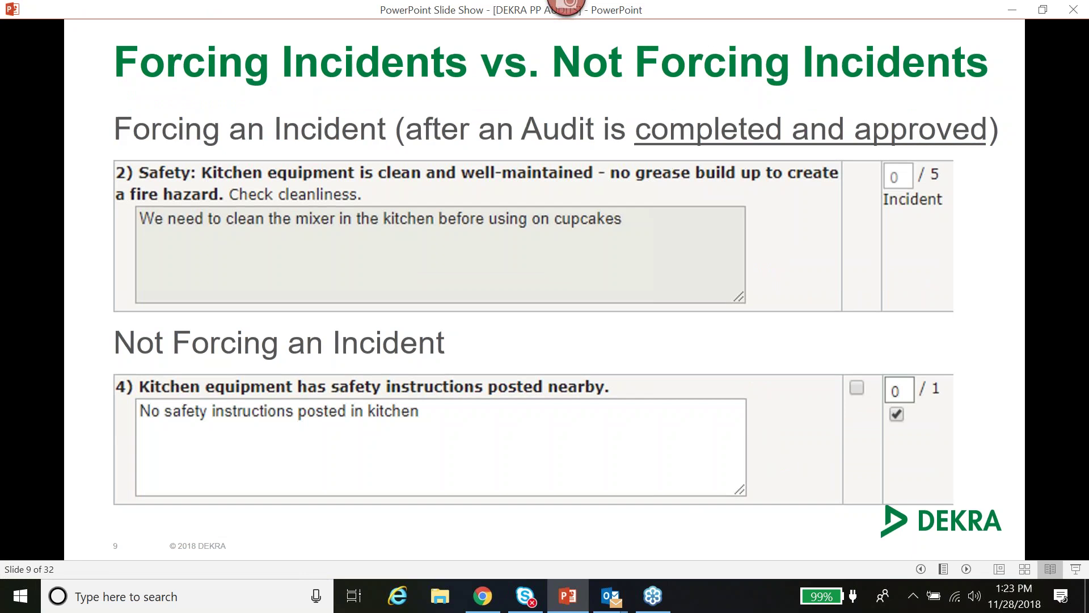
key("Right")
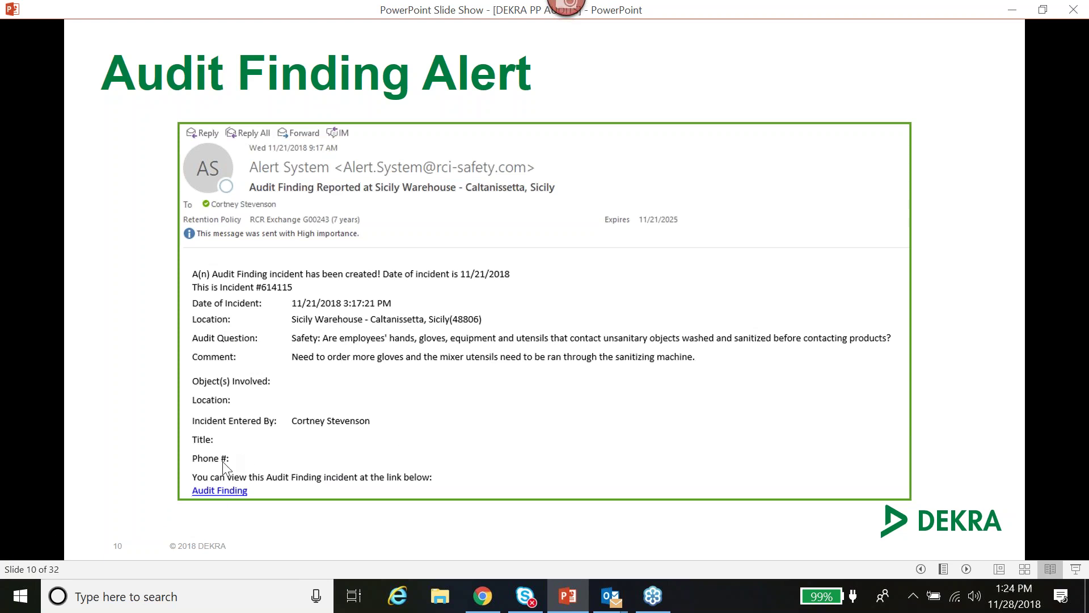
left_click(484, 597)
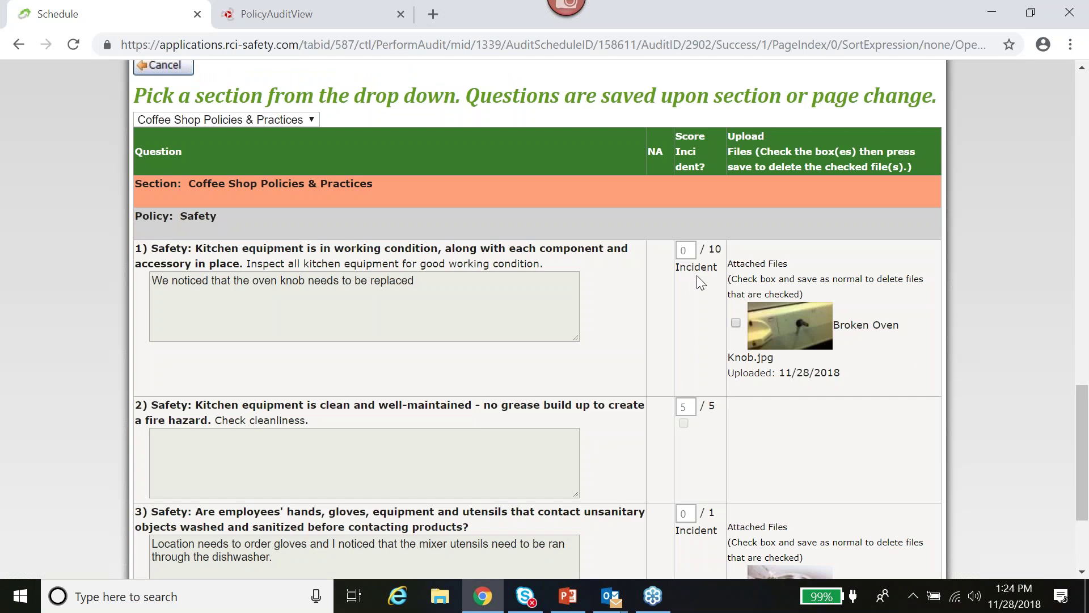
Open the incident of Safety question 1 and examine its investigation details, supporting files and corrective actions
scroll(705, 318, "down", 1)
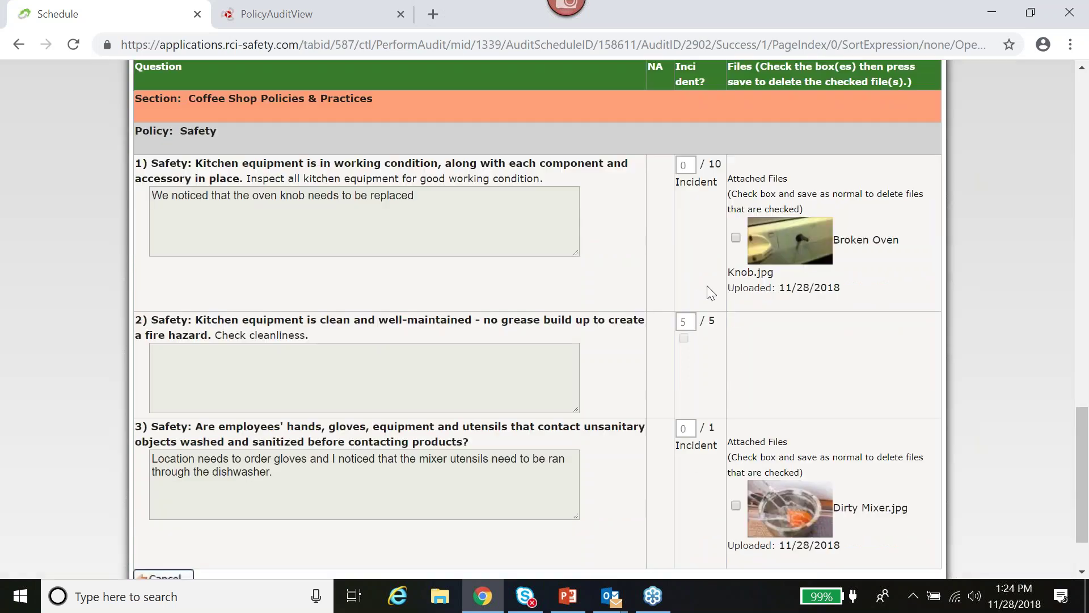
left_click(703, 191)
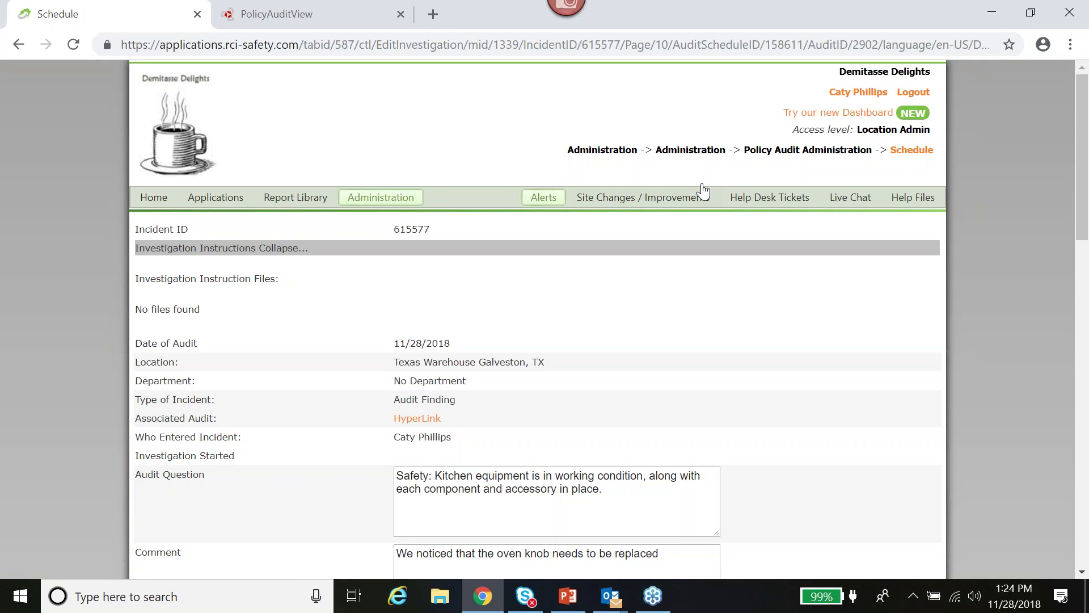
scroll(773, 291, "down", 2)
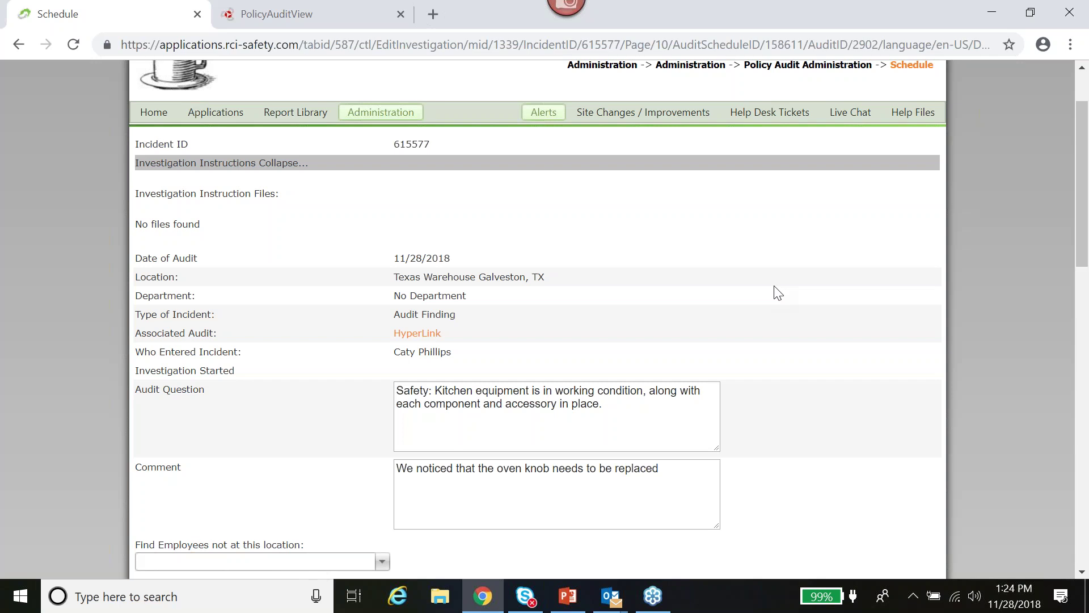
scroll(778, 293, "down", 3)
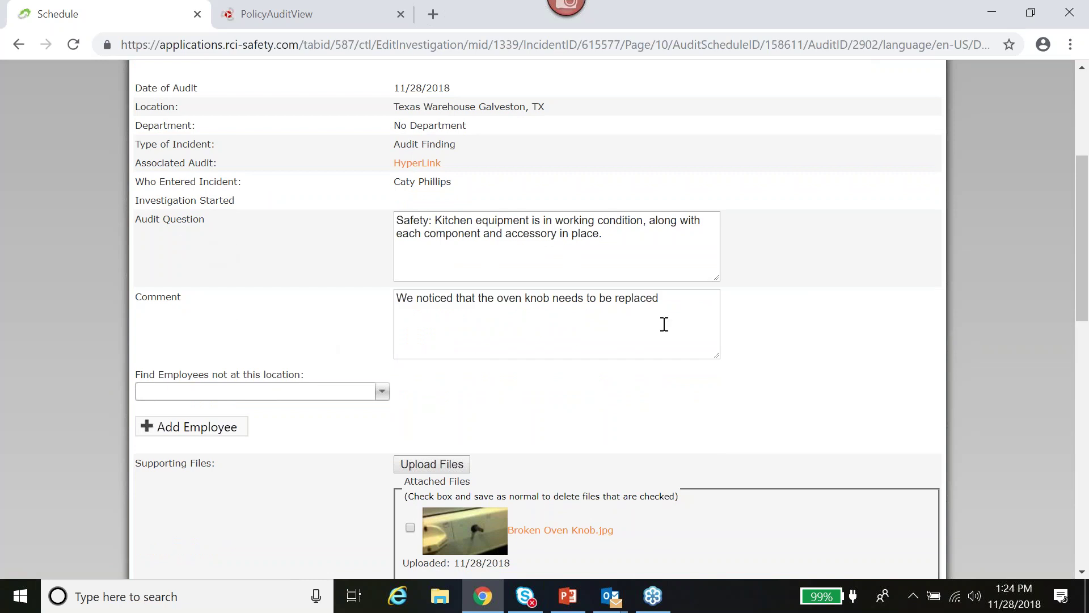
scroll(822, 343, "down", 6)
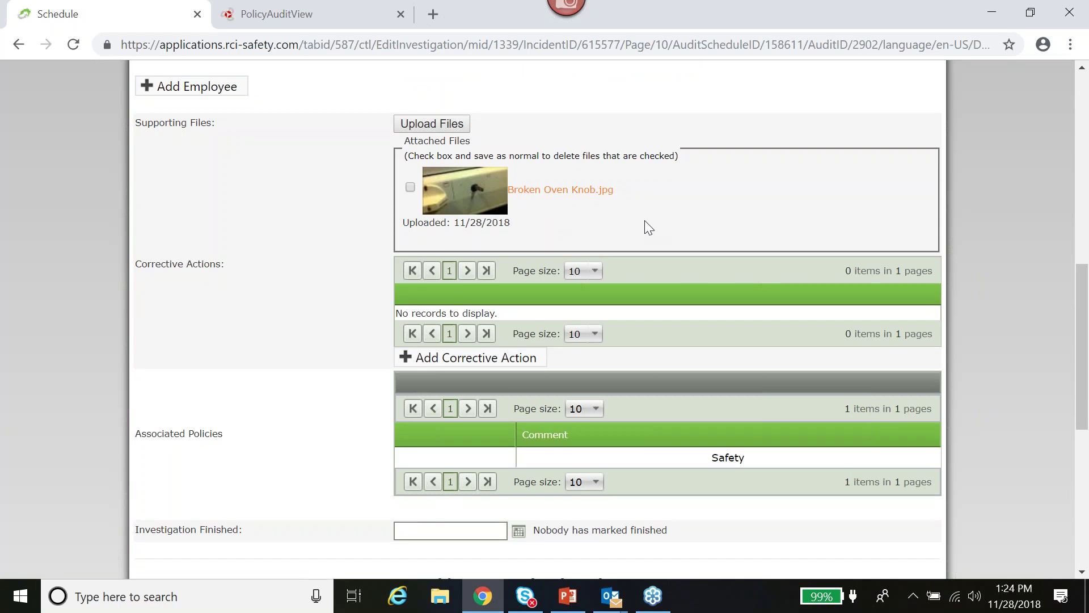
scroll(713, 210, "down", 1)
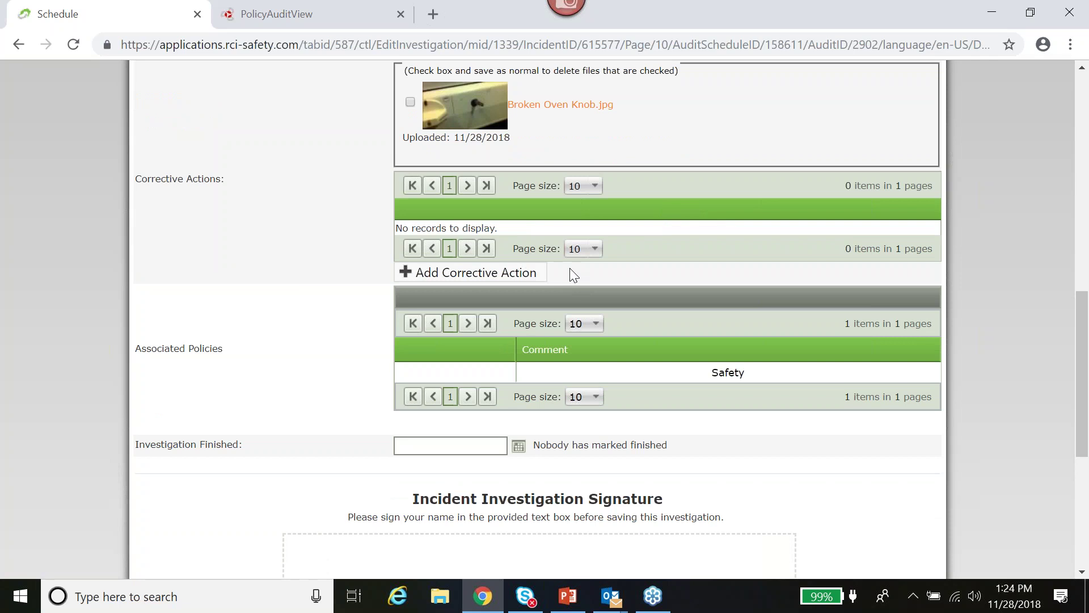
Add a corrective action to the oven knob incident, assigned to one employee at this location, with target date 12/7/2018
left_click(512, 274)
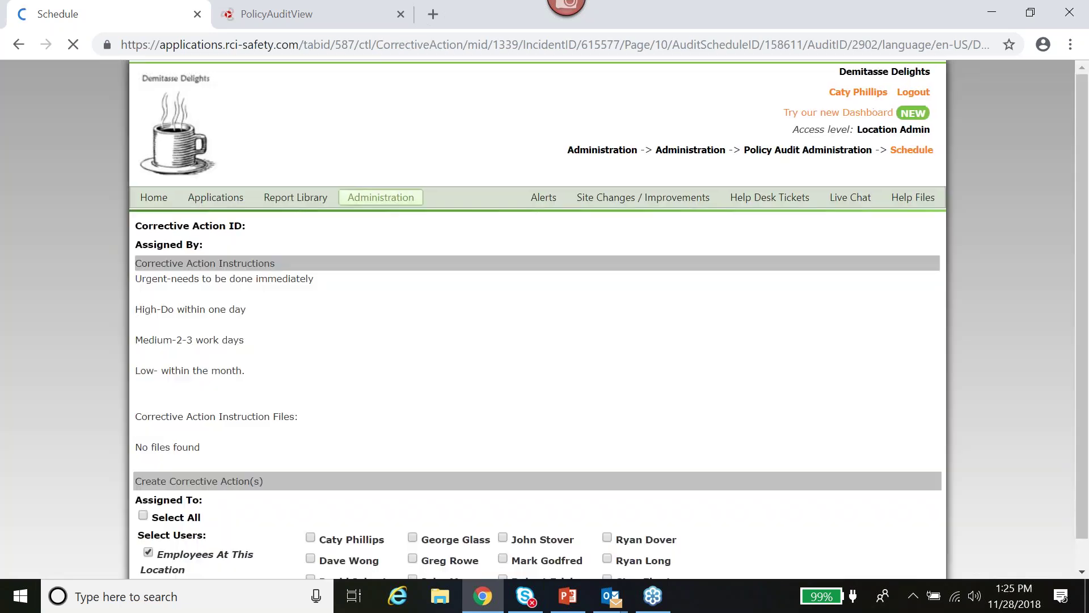
scroll(817, 355, "down", 5)
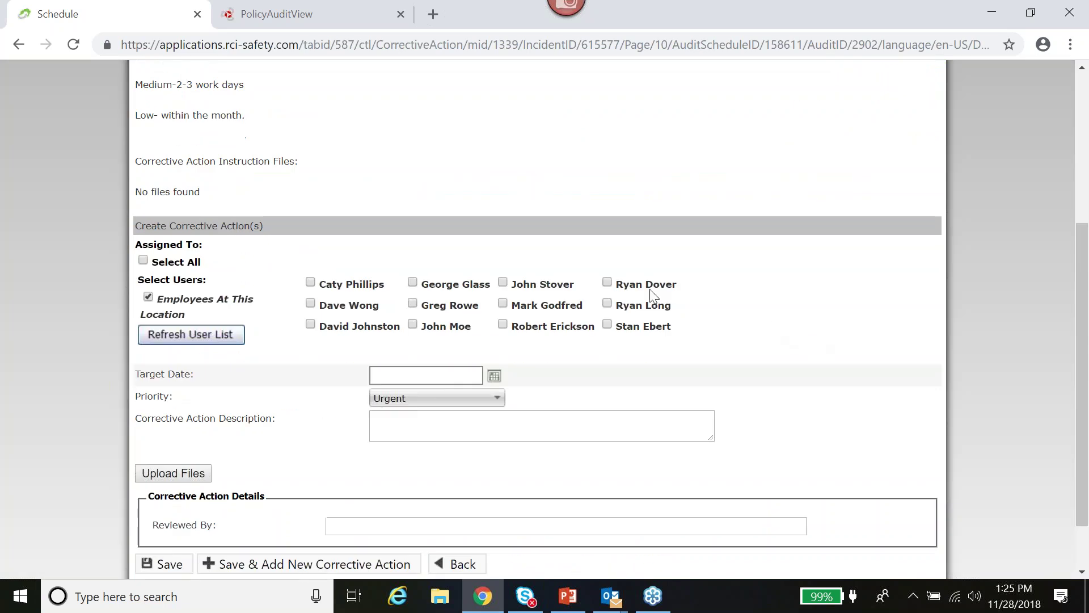
left_click(312, 305)
left_click(494, 377)
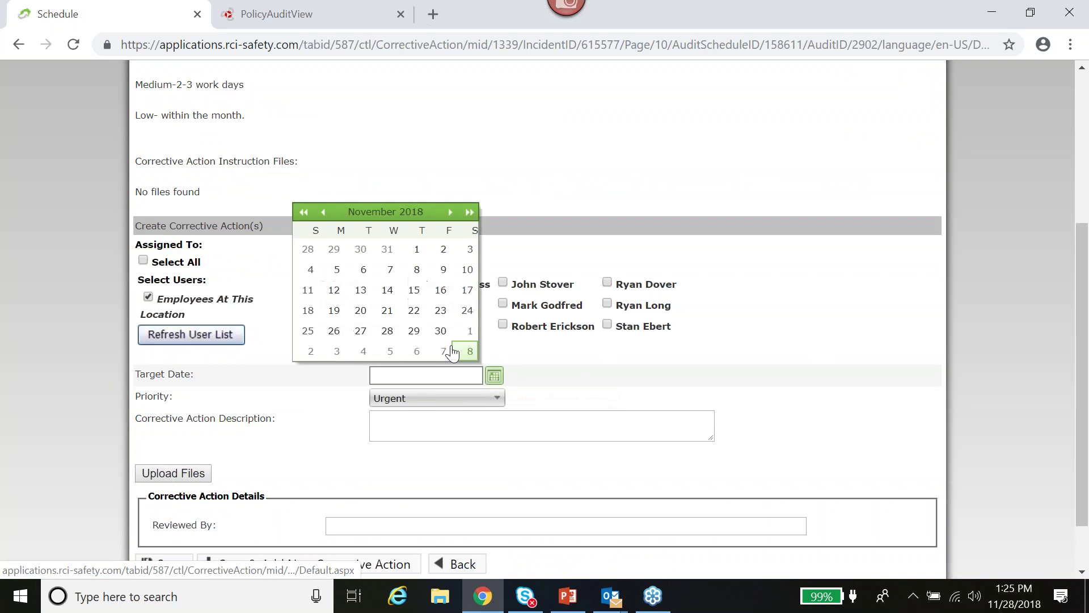
left_click(435, 351)
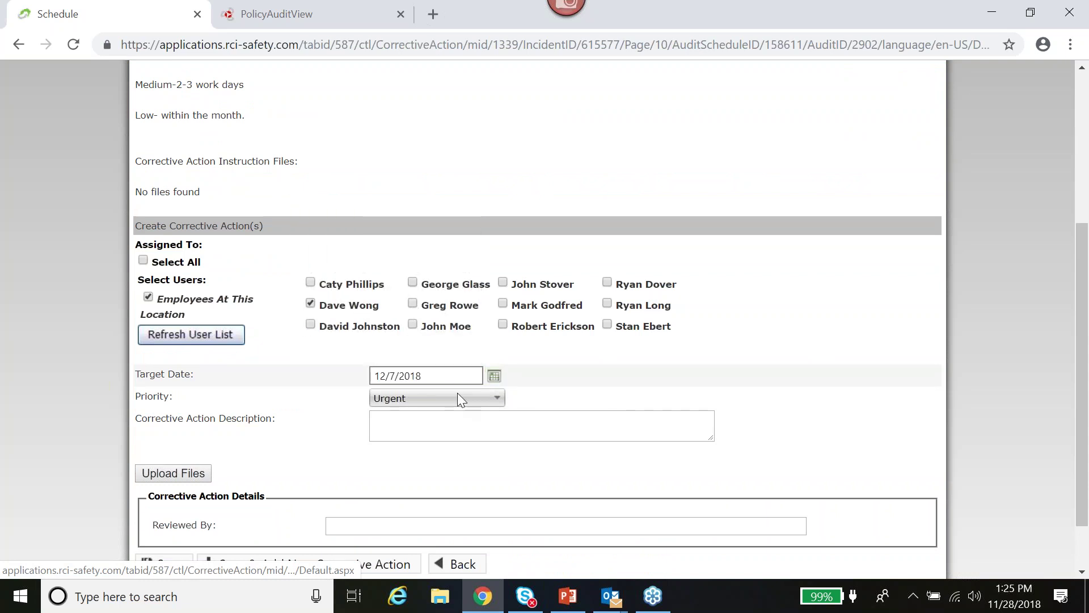
Set the corrective action's priority to High, describe it as "Please order oven knob", and save it
left_click(457, 396)
left_click(420, 436)
left_click(433, 425)
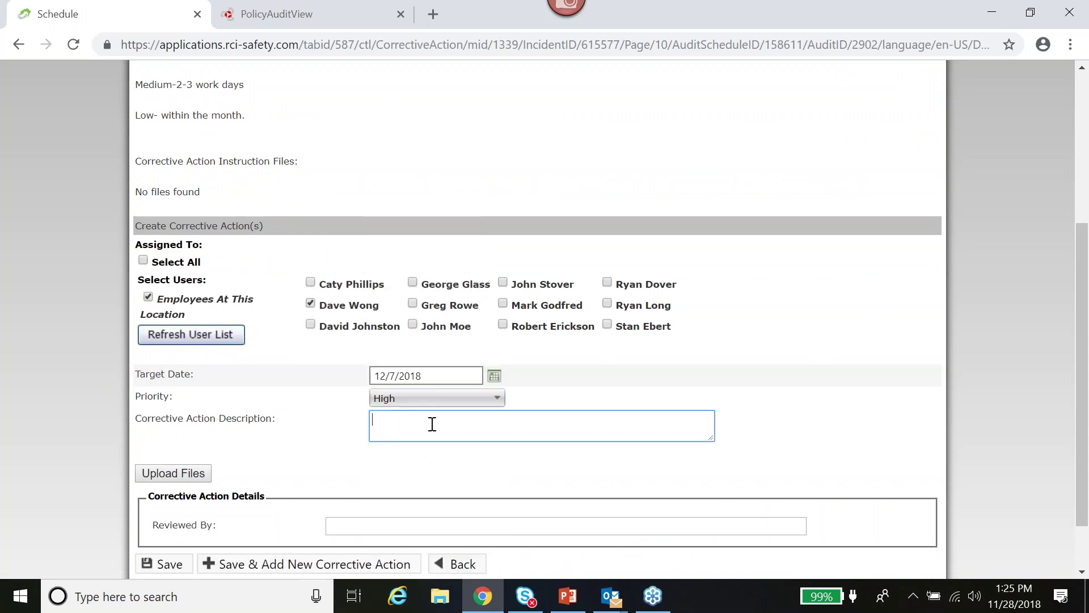
type("Please order oven knob")
scroll(461, 421, "up", 2)
scroll(266, 475, "down", 3)
left_click(164, 497)
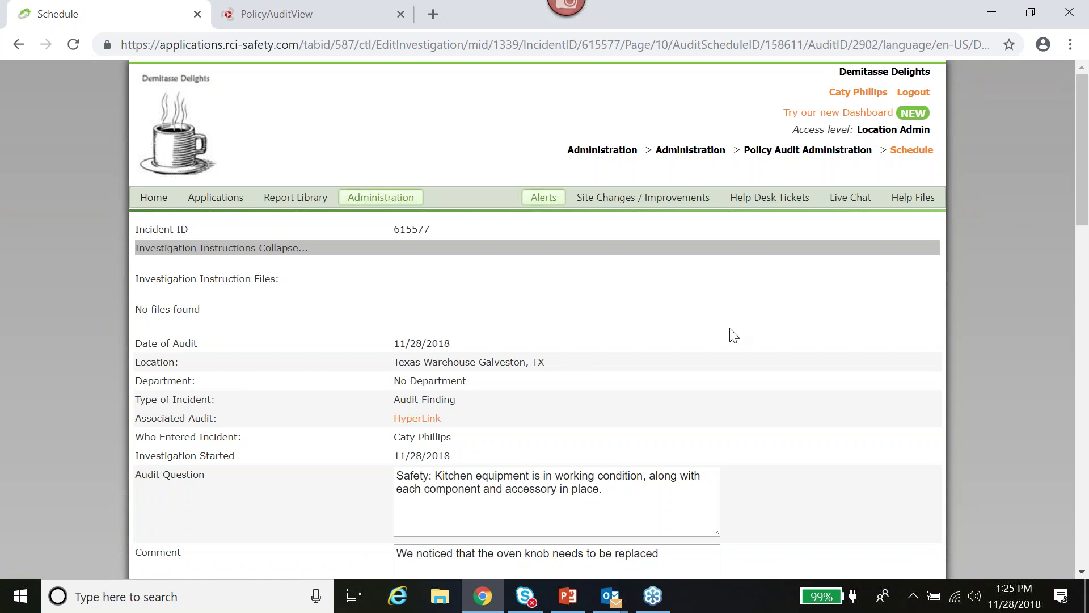
Open the audit associated with the incident and examine the incident entries of its Safety questions
scroll(733, 335, "down", 1)
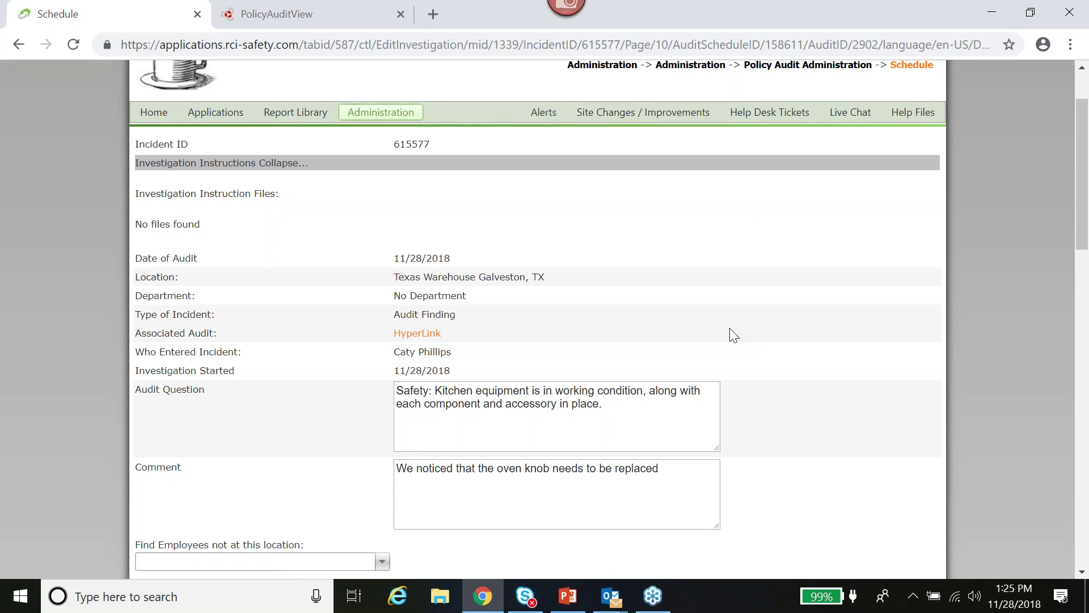
left_click(432, 338)
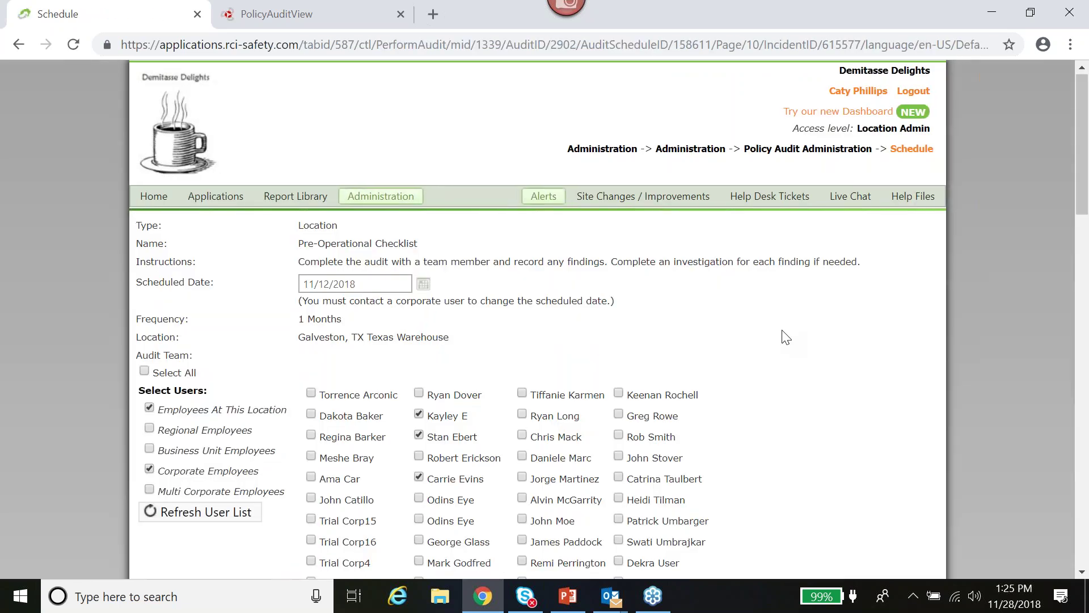
scroll(785, 337, "down", 18)
scroll(782, 330, "down", 5)
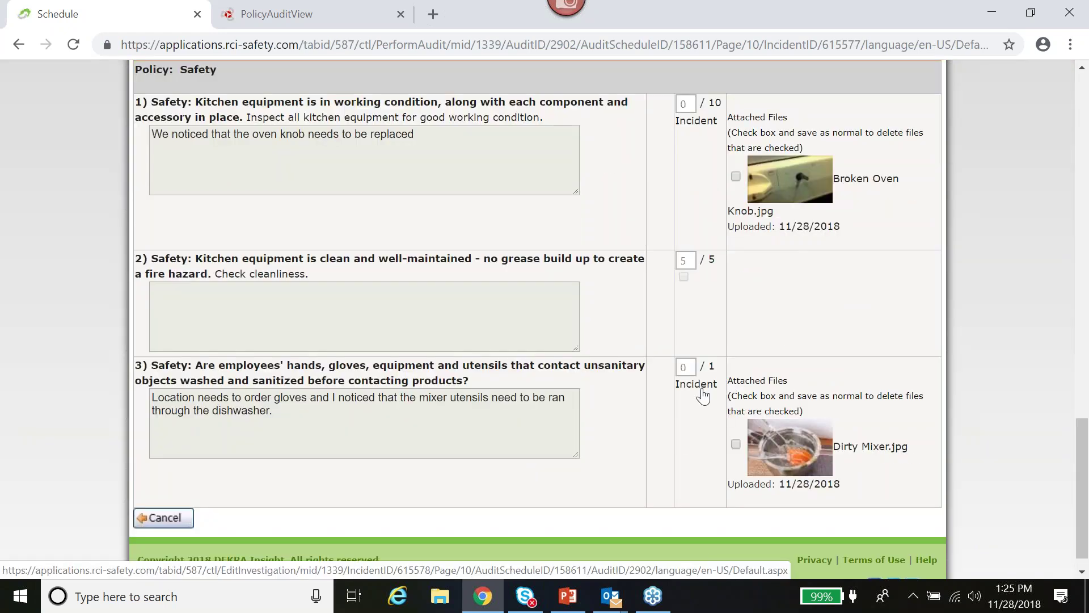
scroll(703, 395, "up", 15)
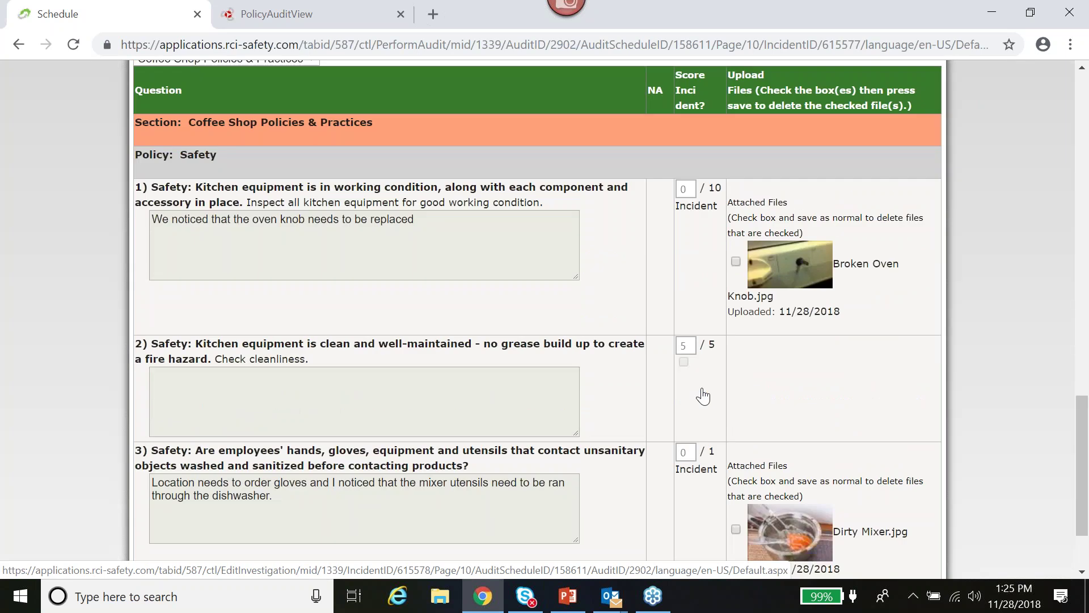
scroll(538, 317, "up", 10)
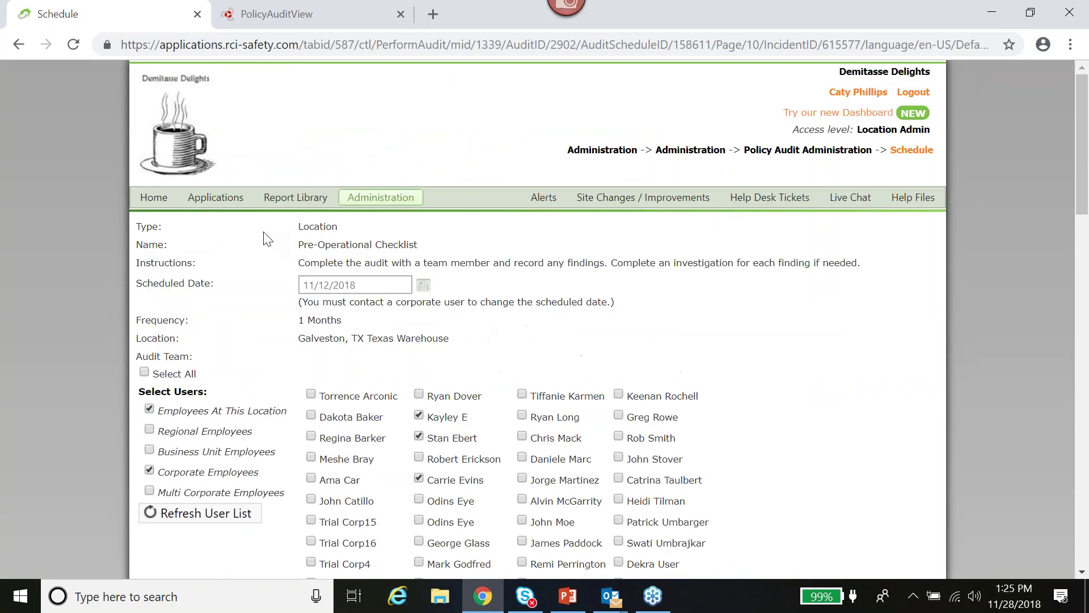
Look up Incident Reporting among the applications, and cancel out of the audit to return to the audit schedule
left_click(210, 199)
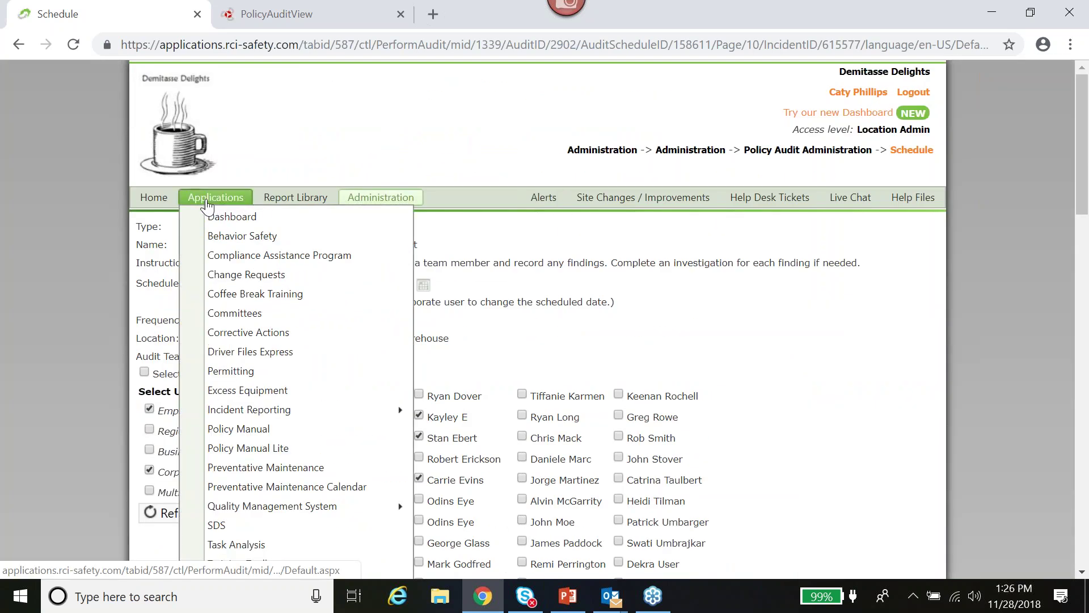
mouse_move(391, 411)
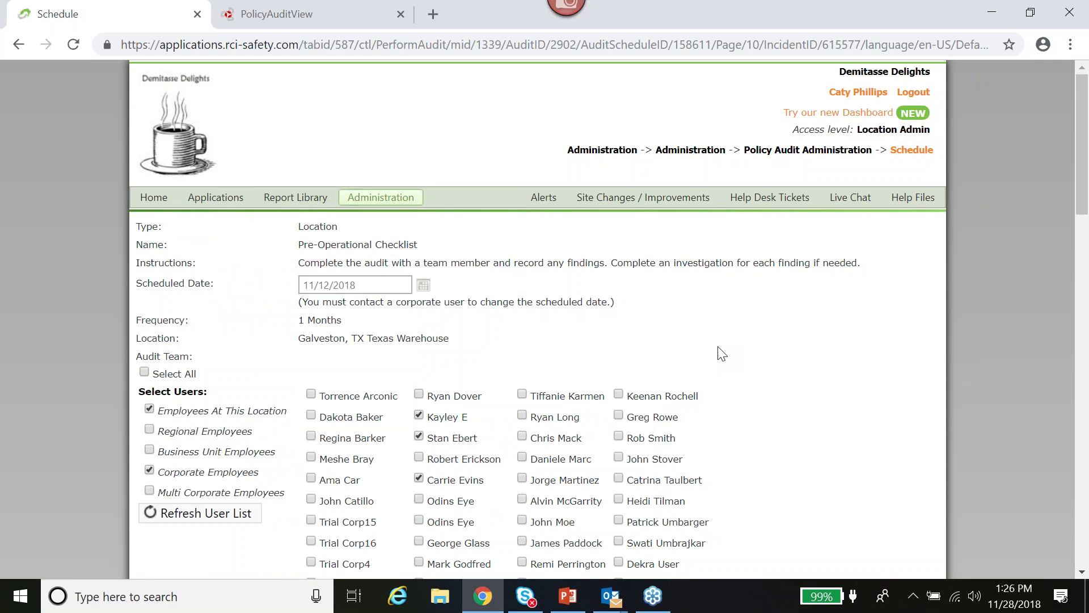
scroll(721, 351, "down", 15)
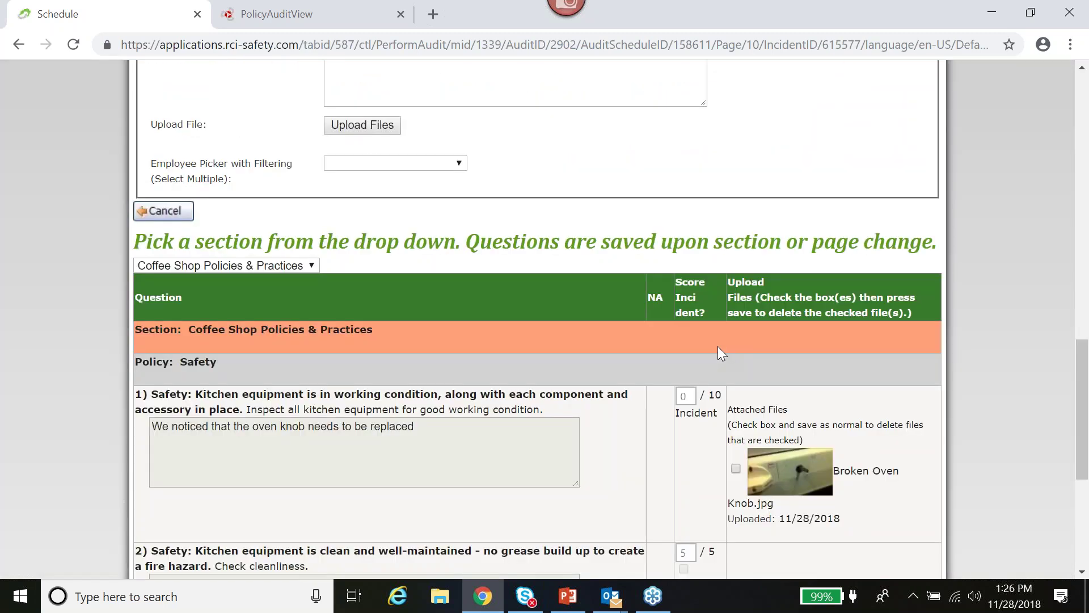
scroll(717, 346, "down", 5)
left_click(156, 486)
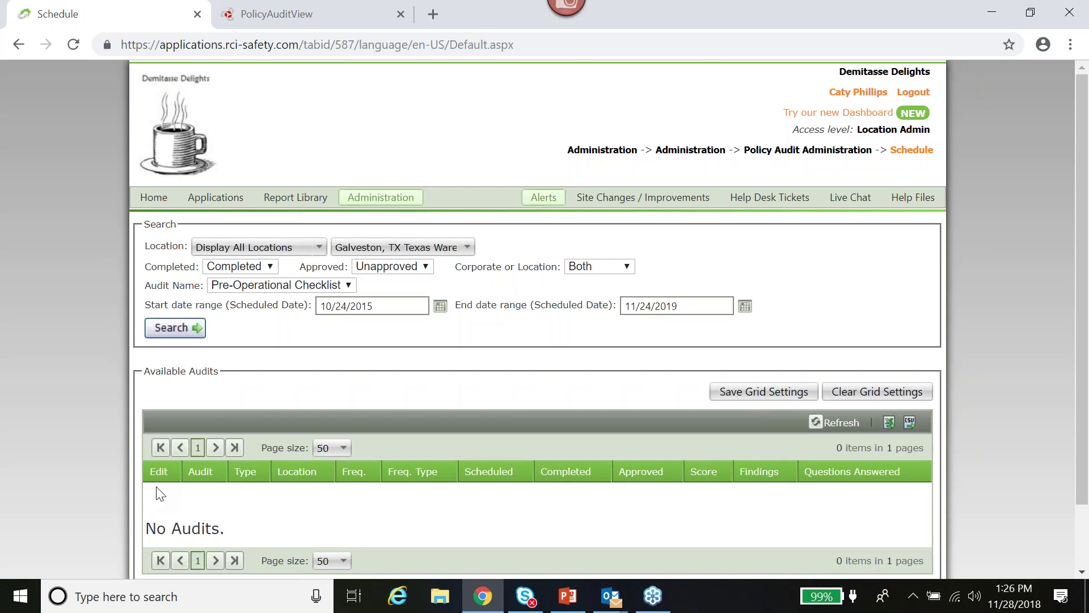
Search the Pre-Operational Checklist audits with both the Completed and Approved filters set to All, and review the listed findings
left_click(238, 267)
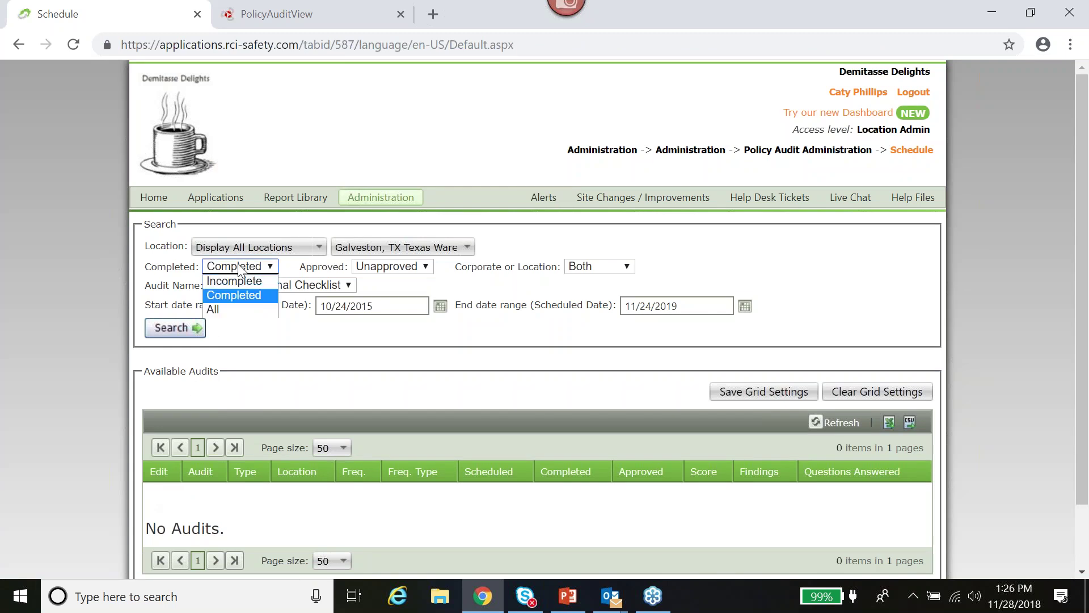
left_click(236, 309)
left_click(366, 269)
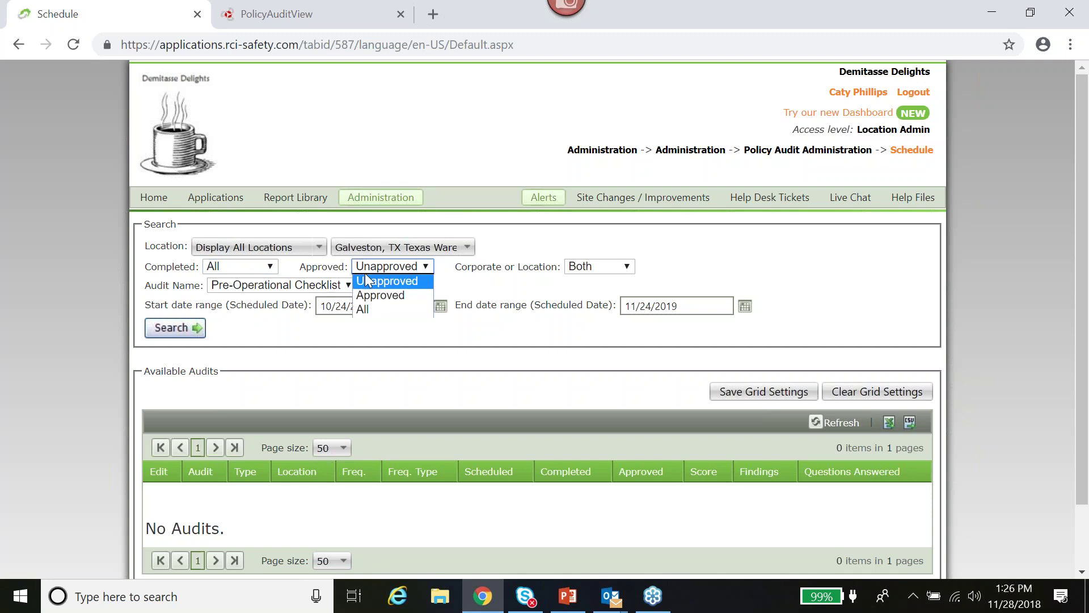
left_click(374, 308)
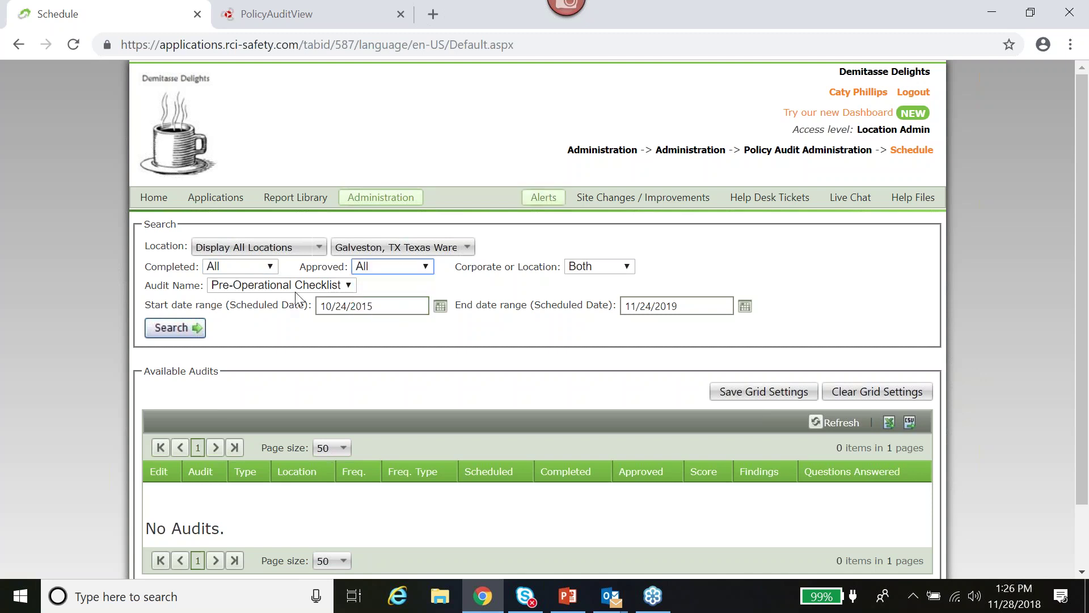
left_click(188, 327)
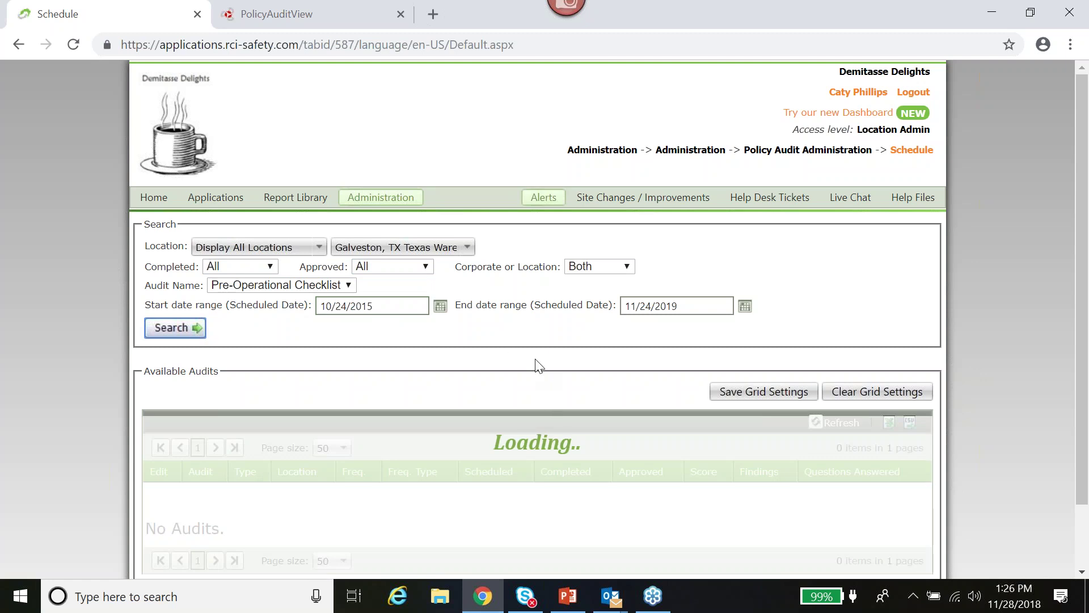
scroll(536, 360, "down", 5)
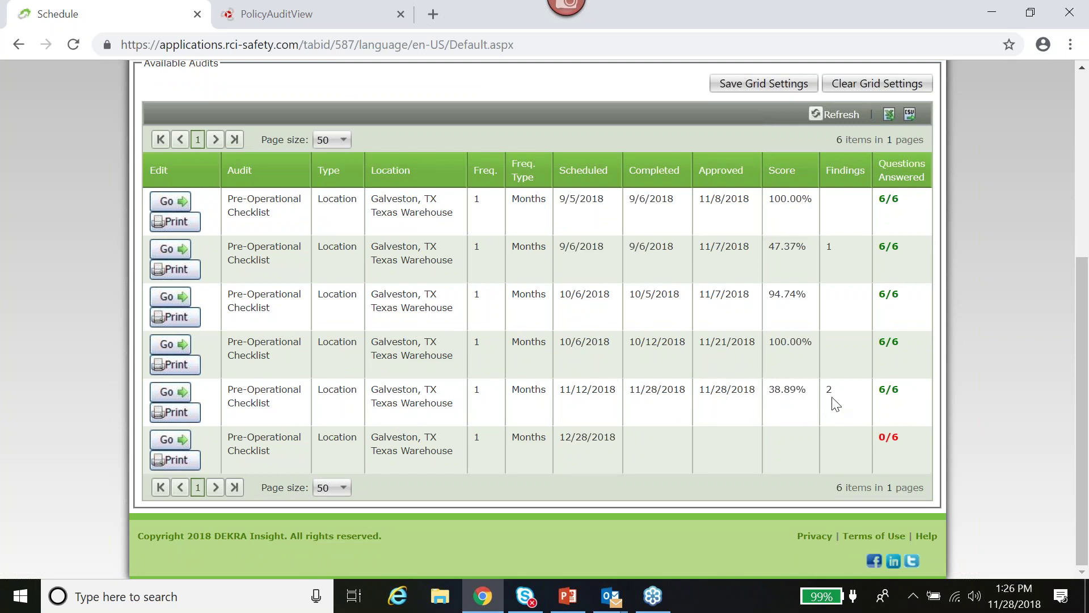
Mute the computer's sound and review the 11/12/2018 audit's printable report from its header to the incidents and corrective actions
key("XF86AudioMute")
left_click(187, 415)
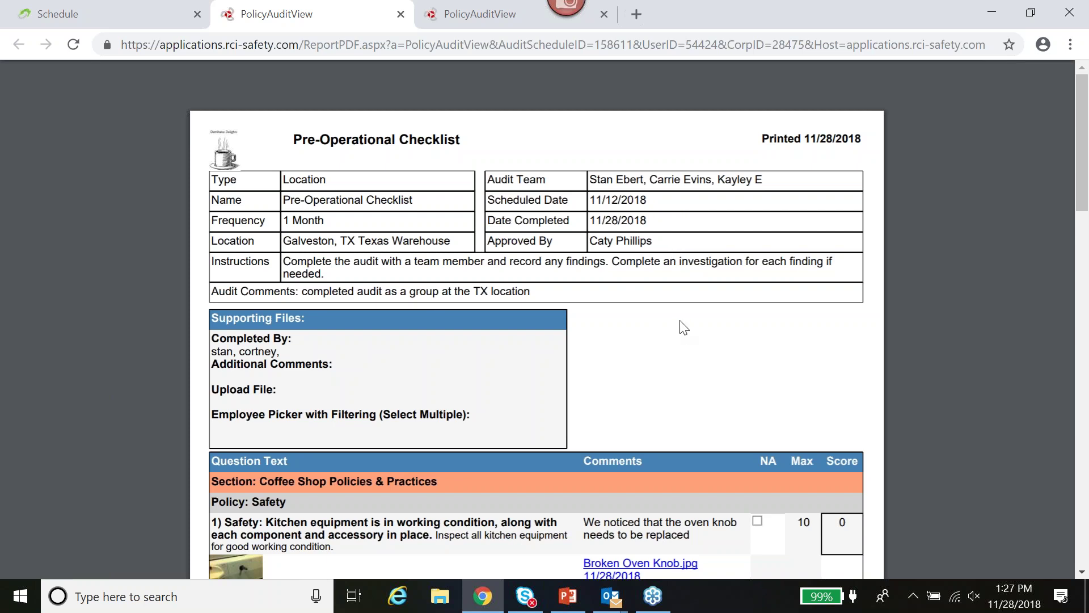
scroll(664, 306, "down", 1)
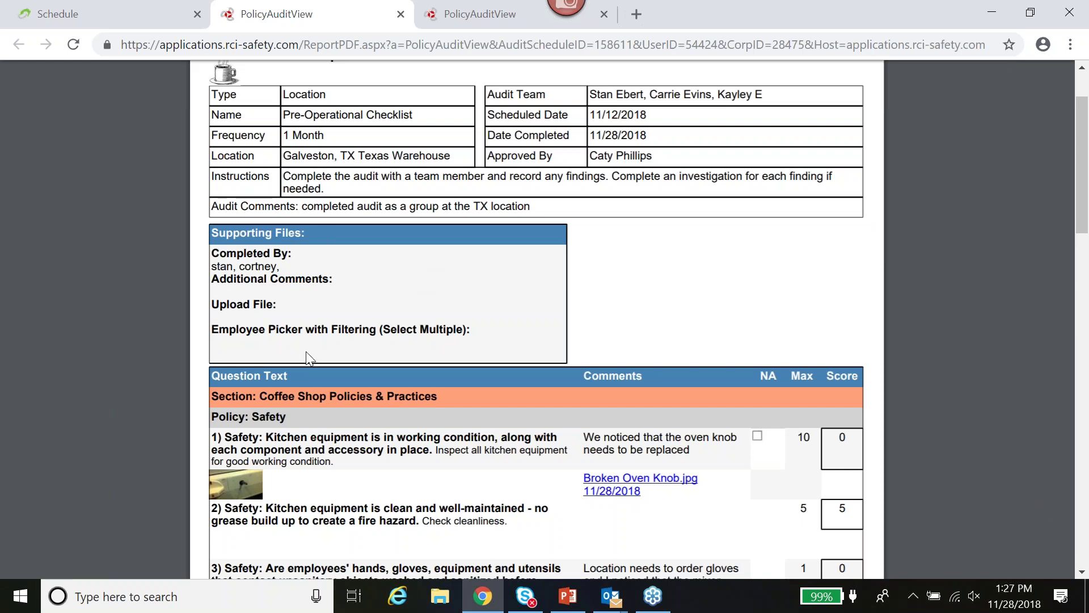
scroll(838, 256, "down", 1)
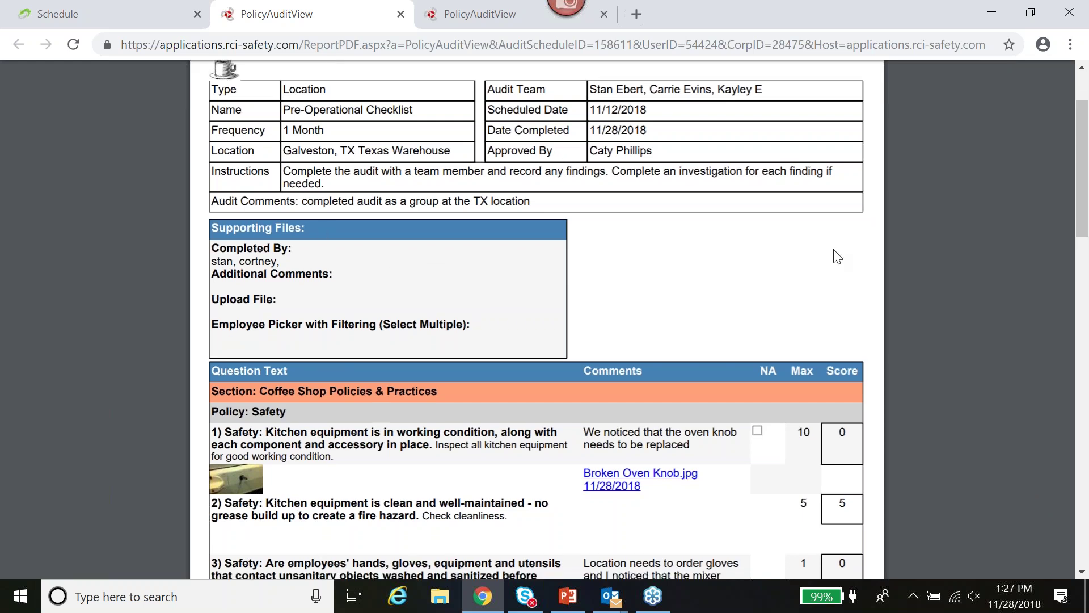
scroll(838, 256, "down", 4)
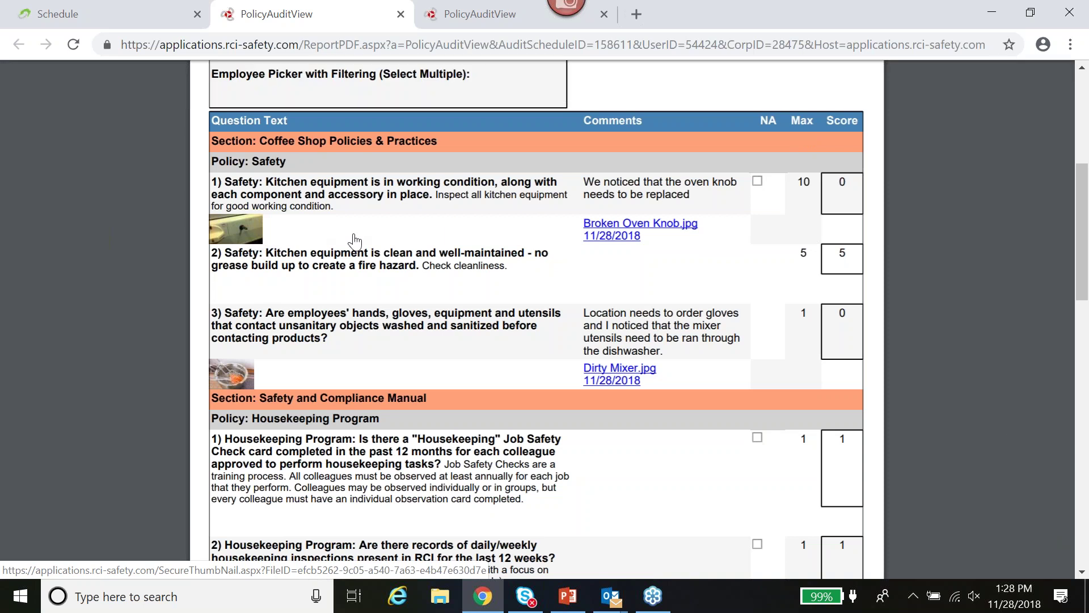
scroll(452, 245, "down", 3)
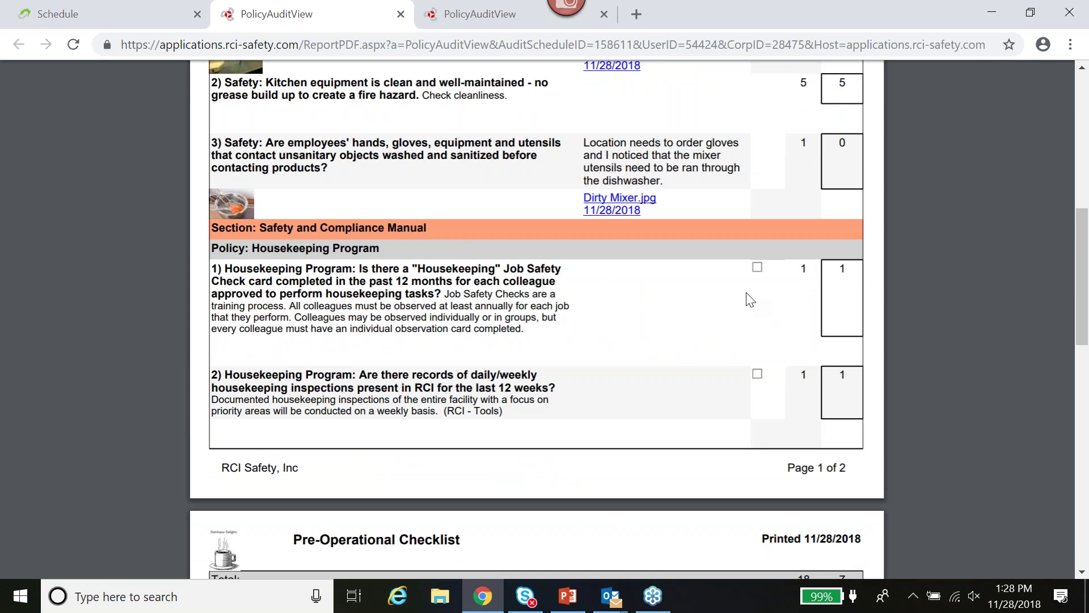
scroll(636, 264, "down", 3)
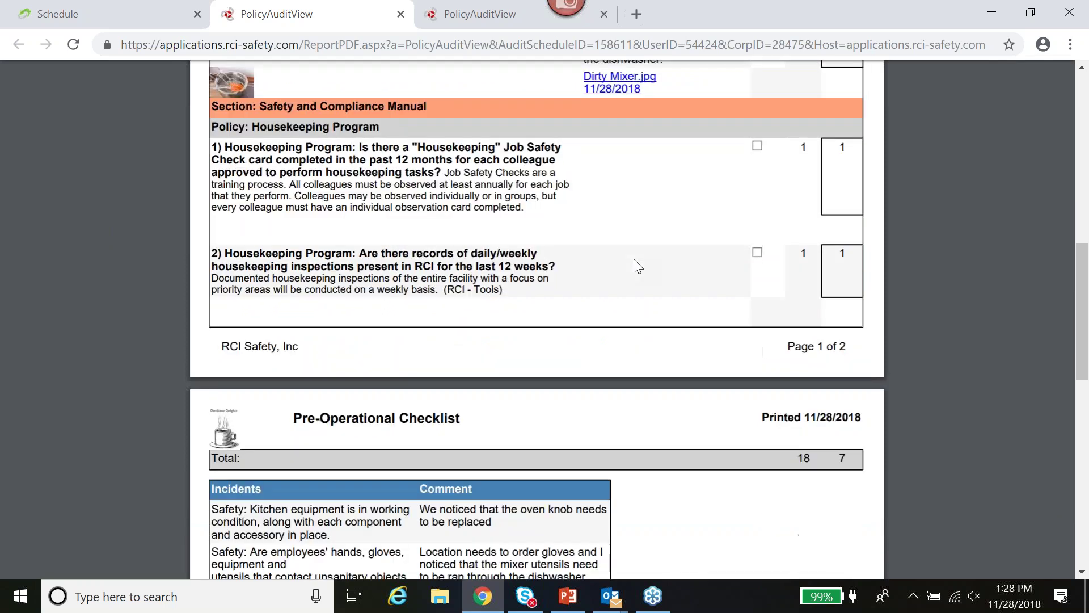
scroll(636, 265, "down", 1)
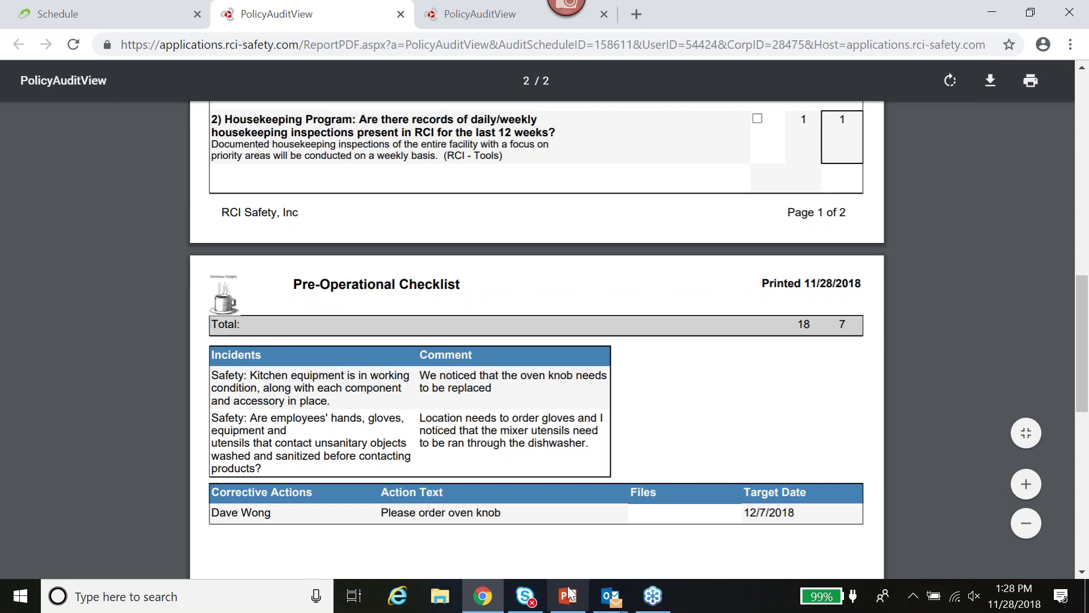
Switch to the PowerPoint slide show and advance past the Audit Finding Alert to the Mobile Application bullet slide
left_click(566, 600)
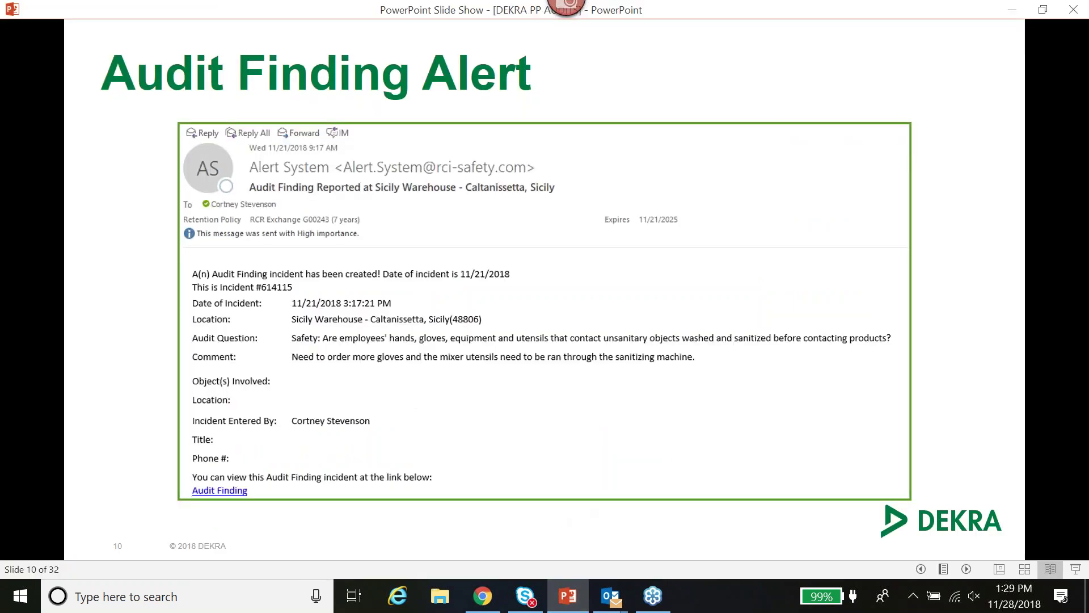
key("Right")
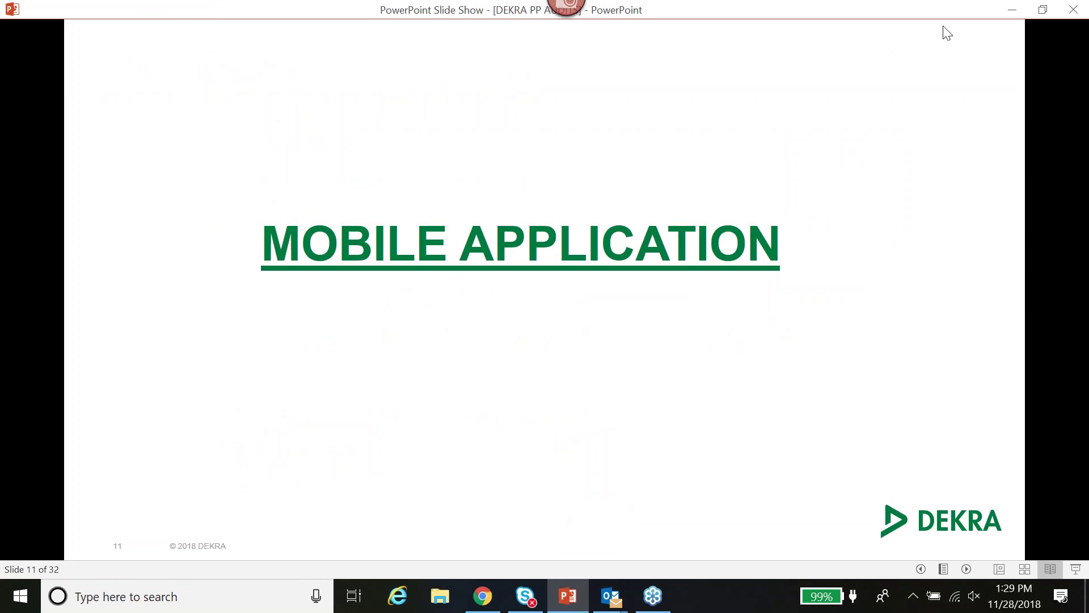
key("Right")
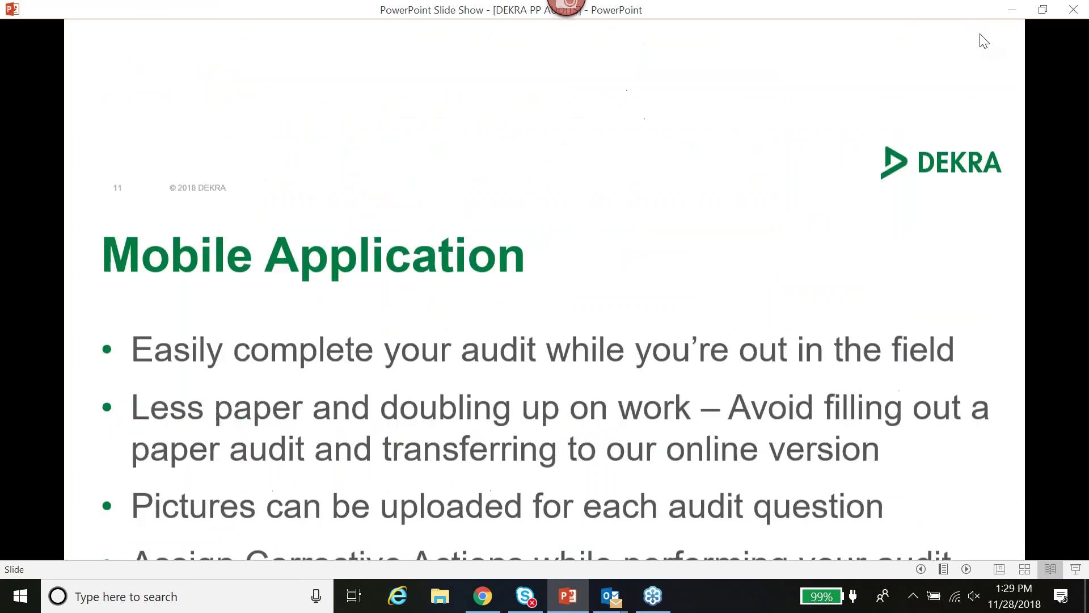